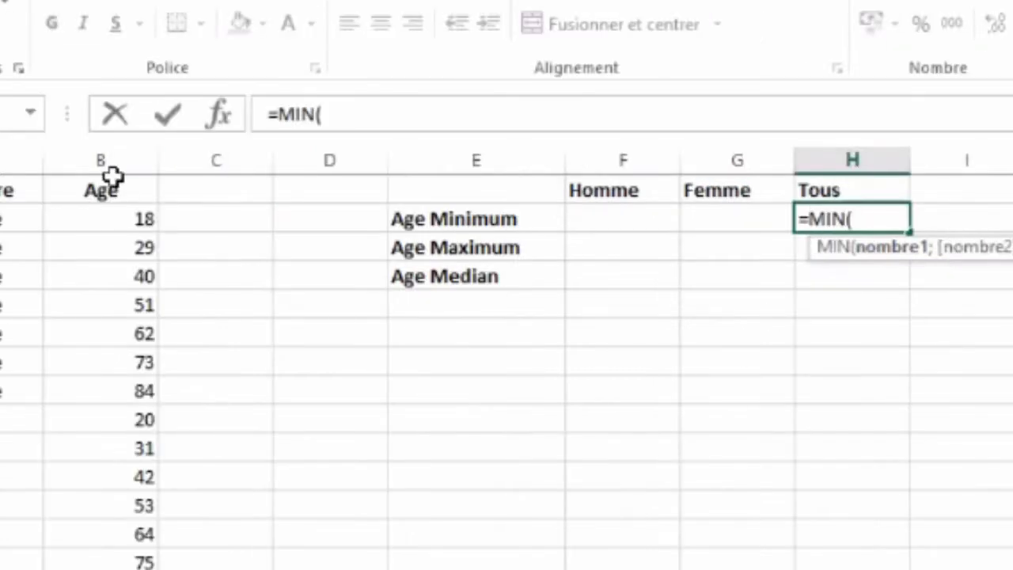
Complete the minimum age formula for Tous in H2 as =MIN(B:B), covering the whole Age column.
{"action": "left_click", "coordinate": [109, 160]}
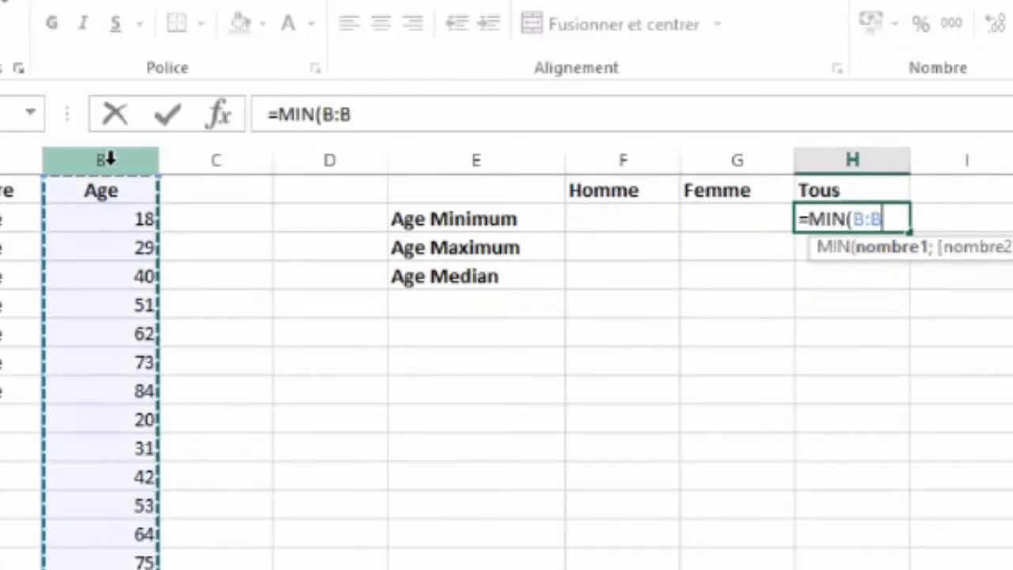
{"action": "type", "text": ")"}
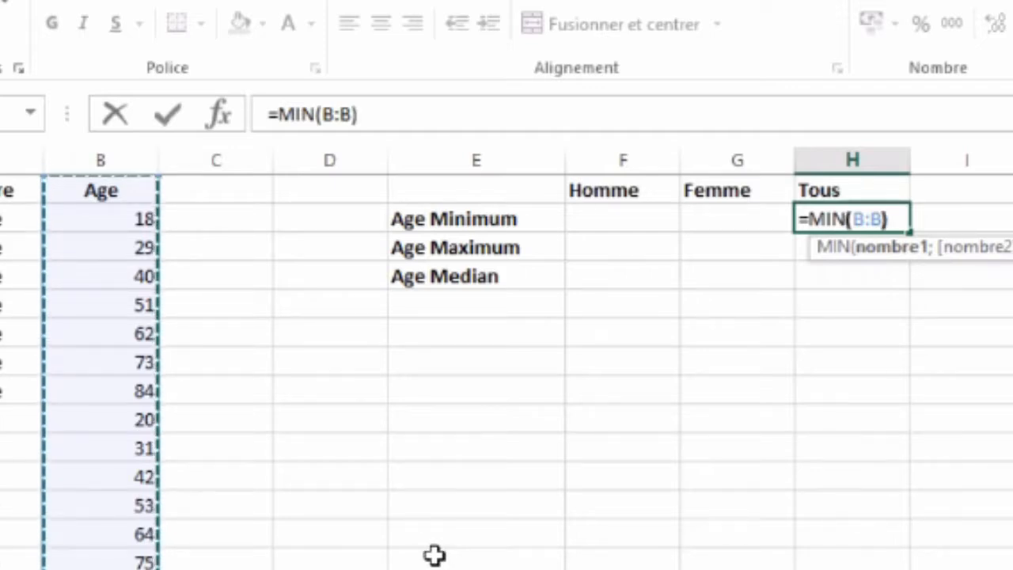
{"action": "key", "text": "Return"}
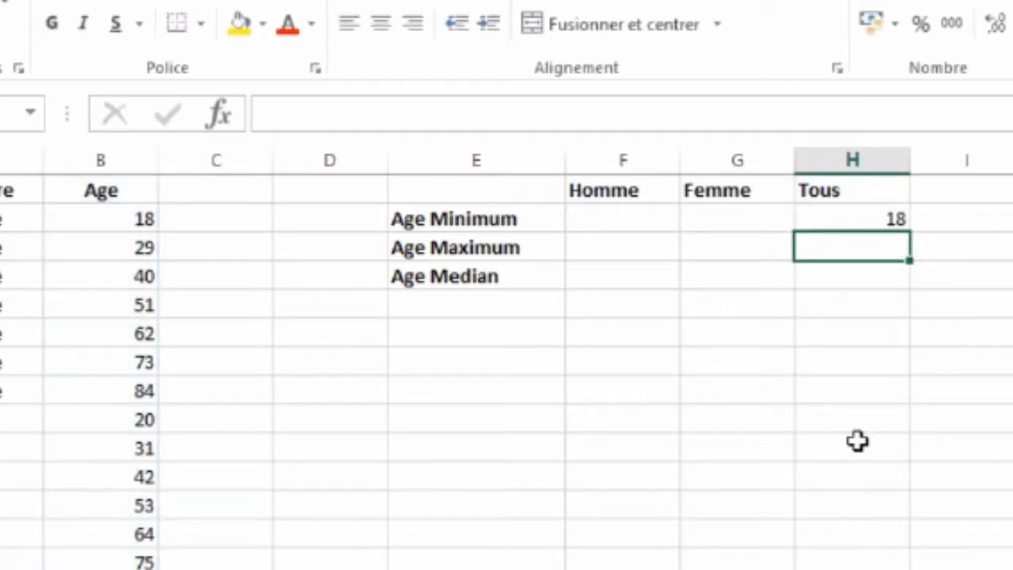
Enter the formula =MAX(B:B) in H3 to calculate the maximum age for Tous.
{"action": "type", "text": "="}
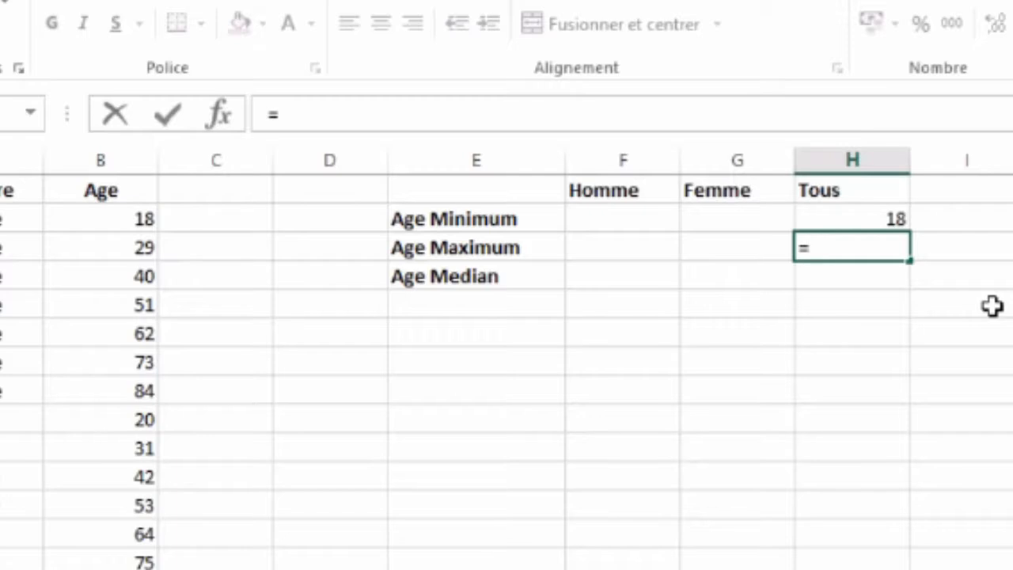
{"action": "type", "text": "MAX"}
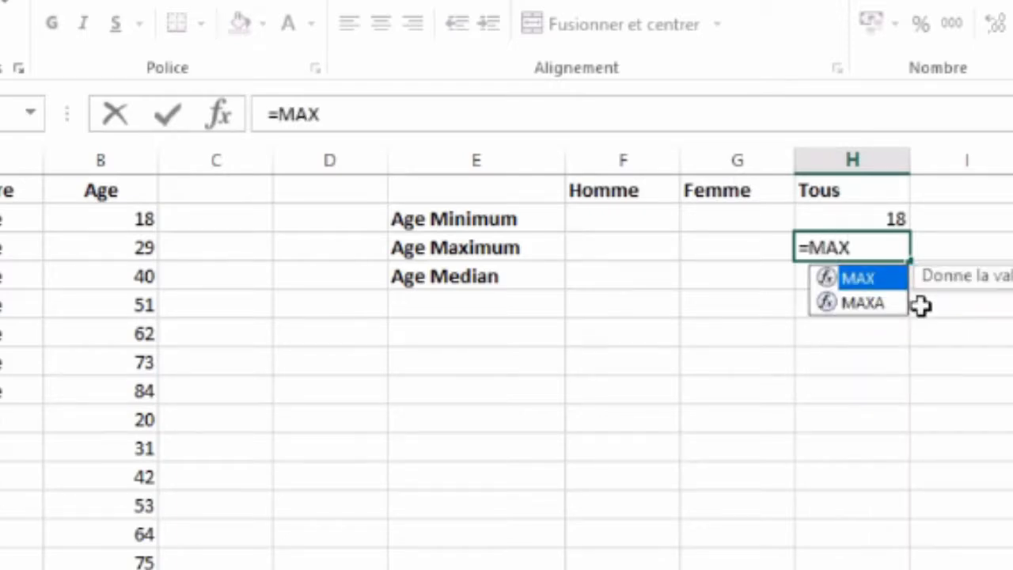
{"action": "double_click", "coordinate": [860, 278]}
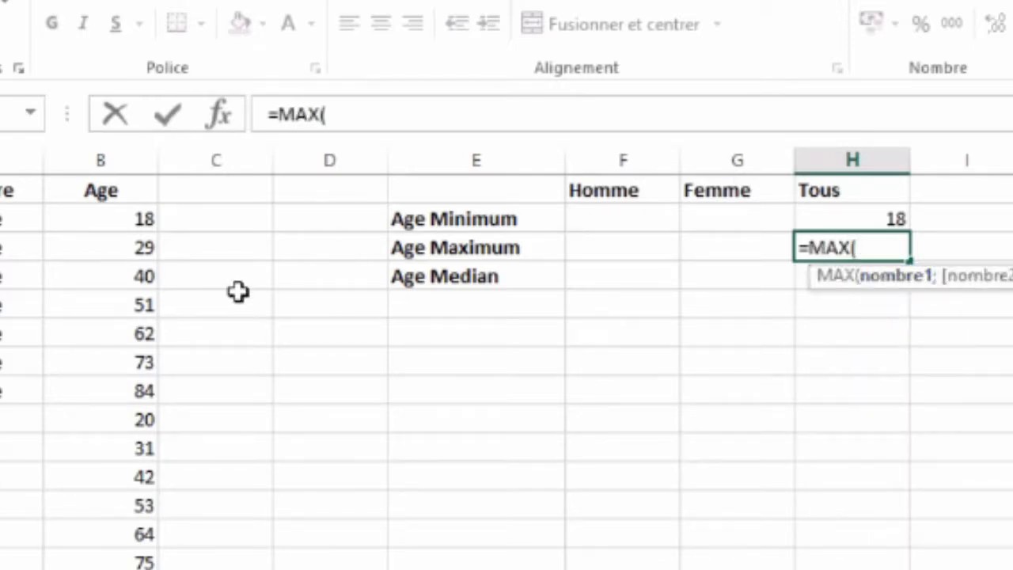
{"action": "left_click", "coordinate": [110, 160]}
{"action": "type", "text": ")"}
{"action": "key", "text": "Return"}
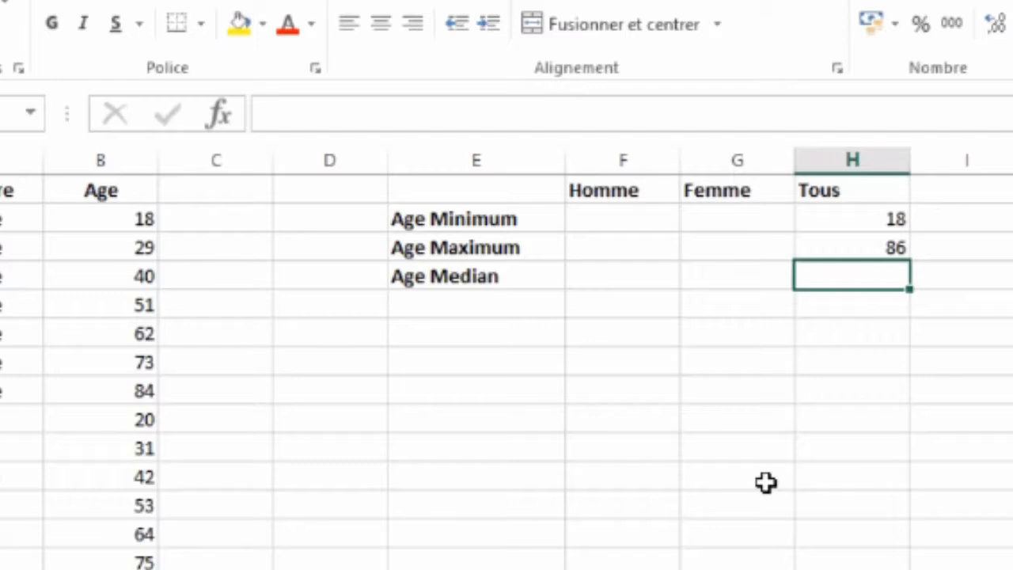
Enter the formula =MEDIANE(B:B) in H4 to calculate the median age for Tous.
{"action": "type", "text": "="}
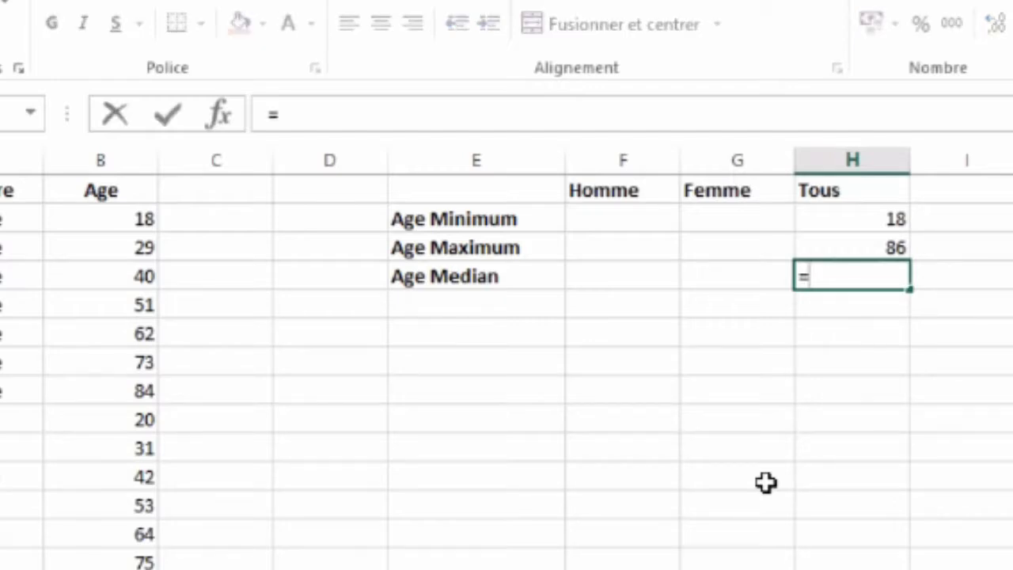
{"action": "type", "text": "MED"}
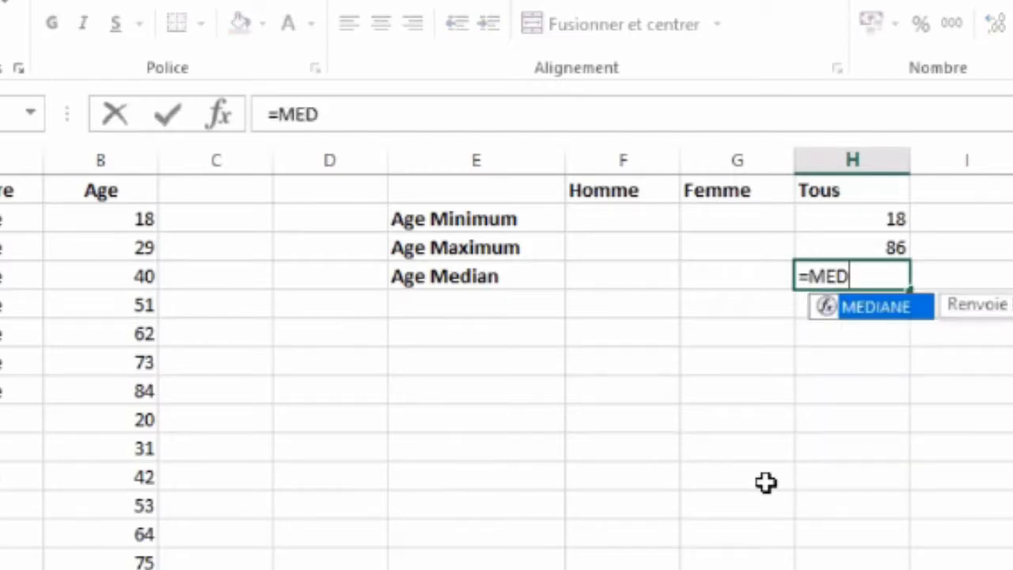
{"action": "double_click", "coordinate": [878, 307]}
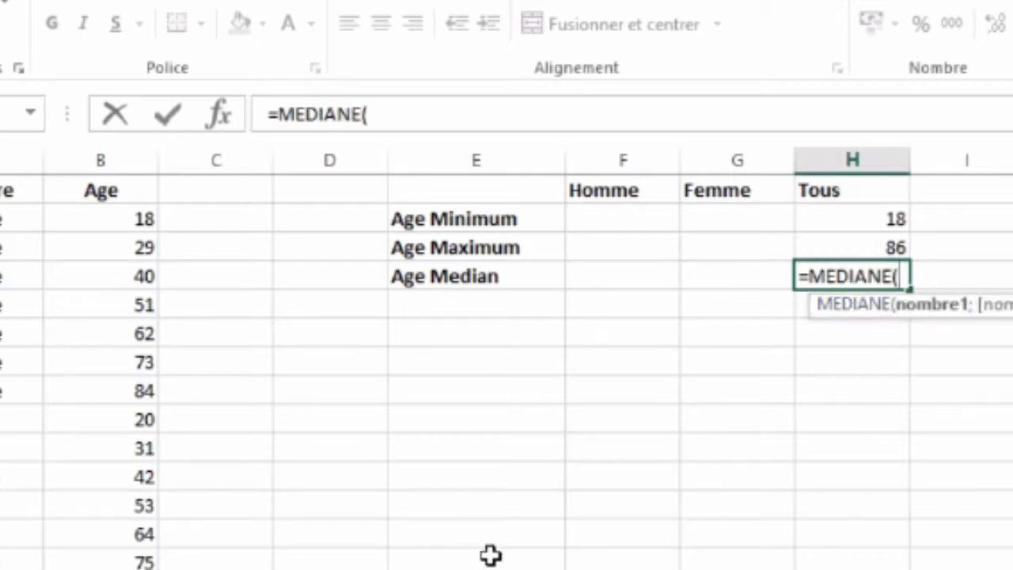
{"action": "left_click", "coordinate": [119, 149]}
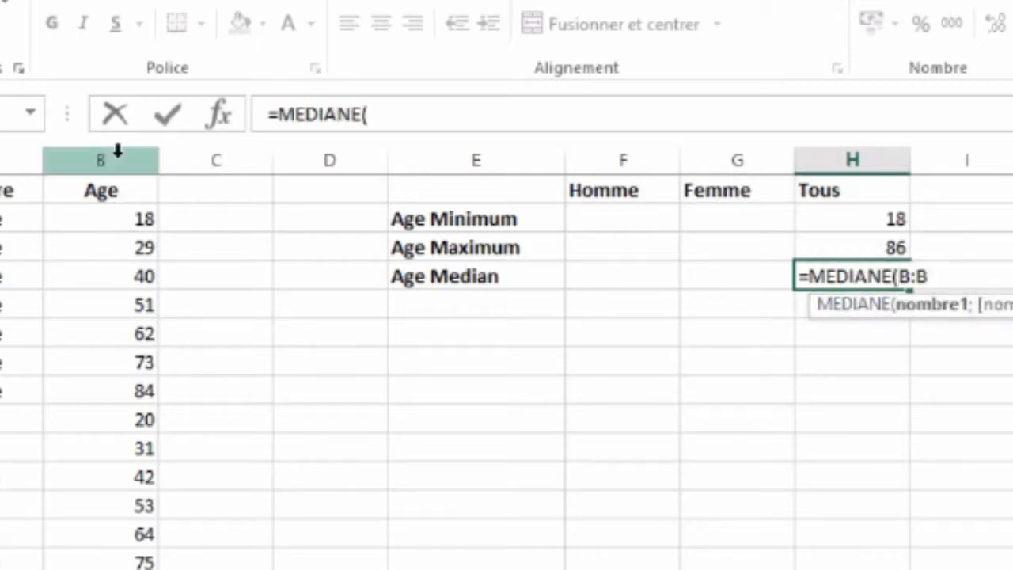
{"action": "type", "text": ")"}
{"action": "key", "text": "Return"}
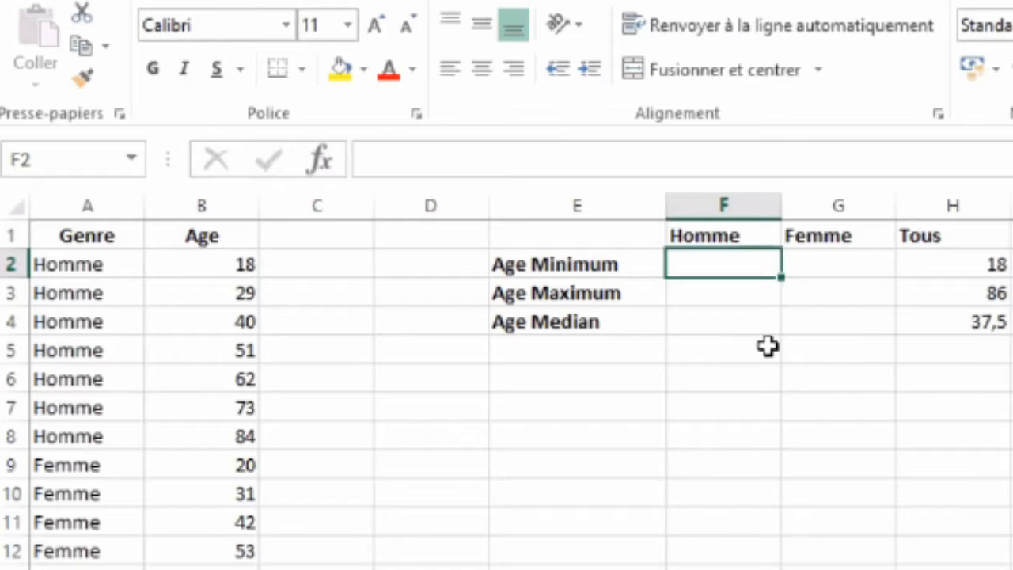
Enter =MIN(SI(A:A=F1;B:B)) in F2 as an array formula for the minimum age of Homme.
{"action": "type", "text": "=MIN"}
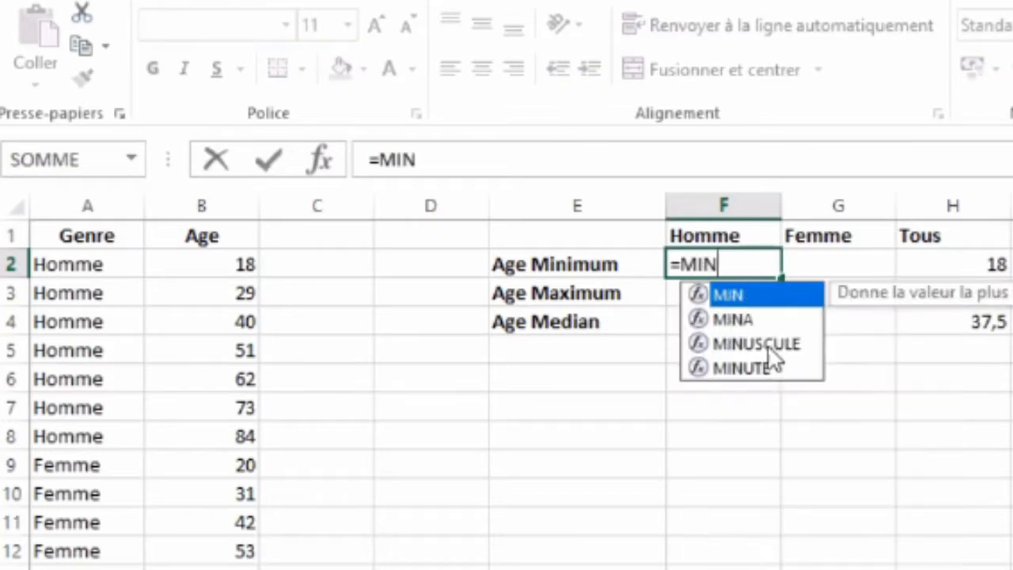
{"action": "double_click", "coordinate": [750, 297]}
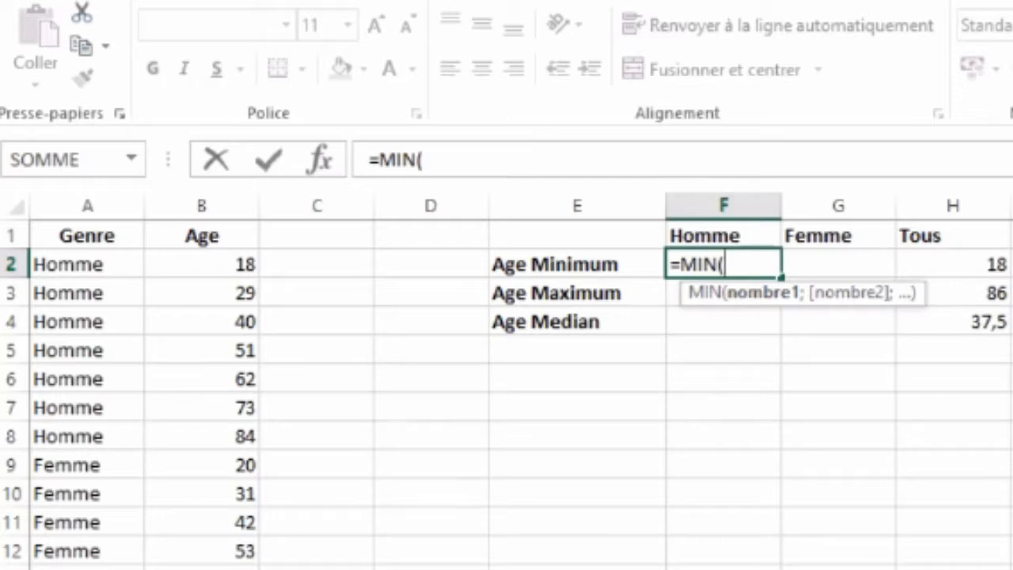
{"action": "type", "text": "SI("}
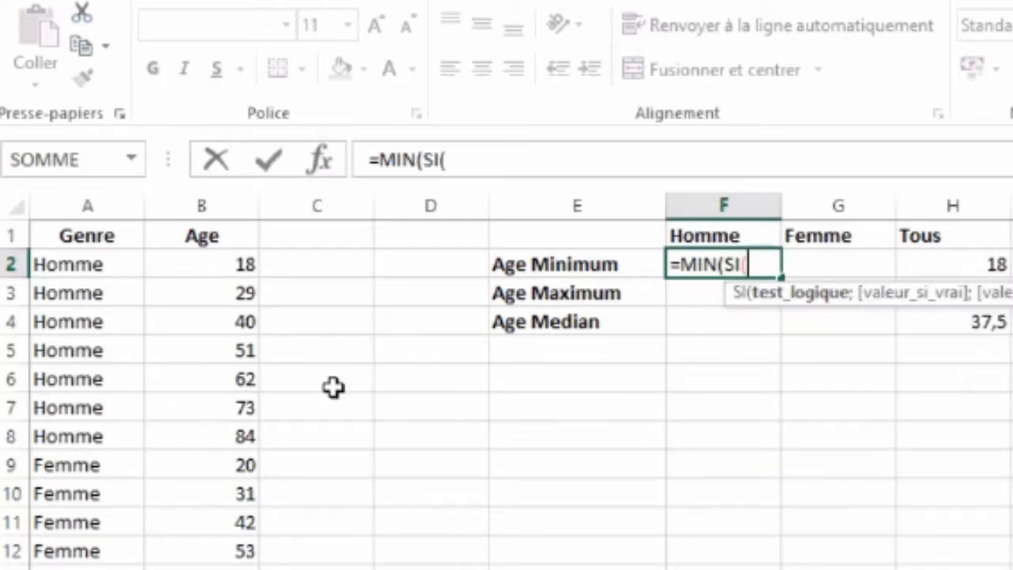
{"action": "left_click", "coordinate": [111, 203]}
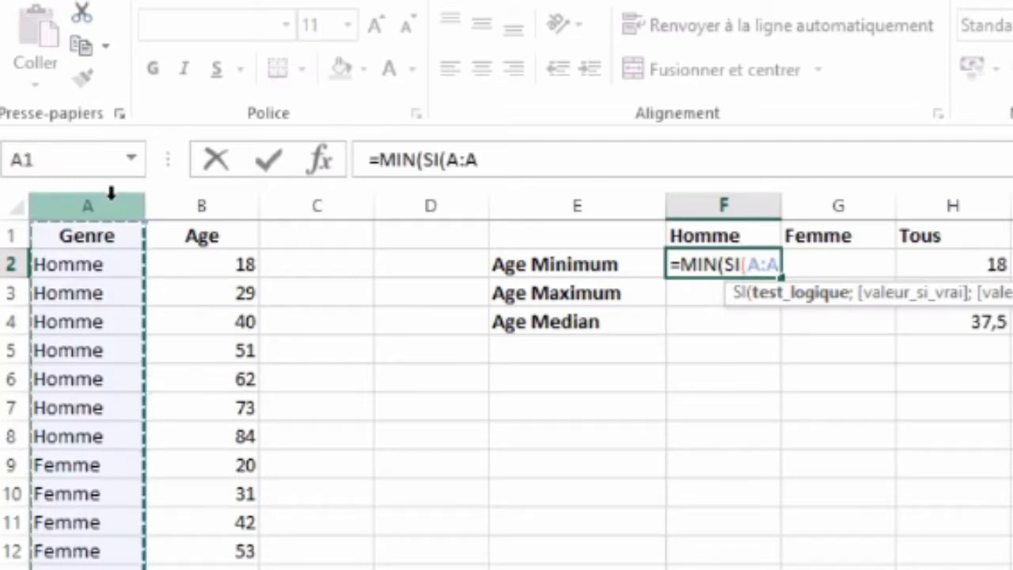
{"action": "type", "text": "="}
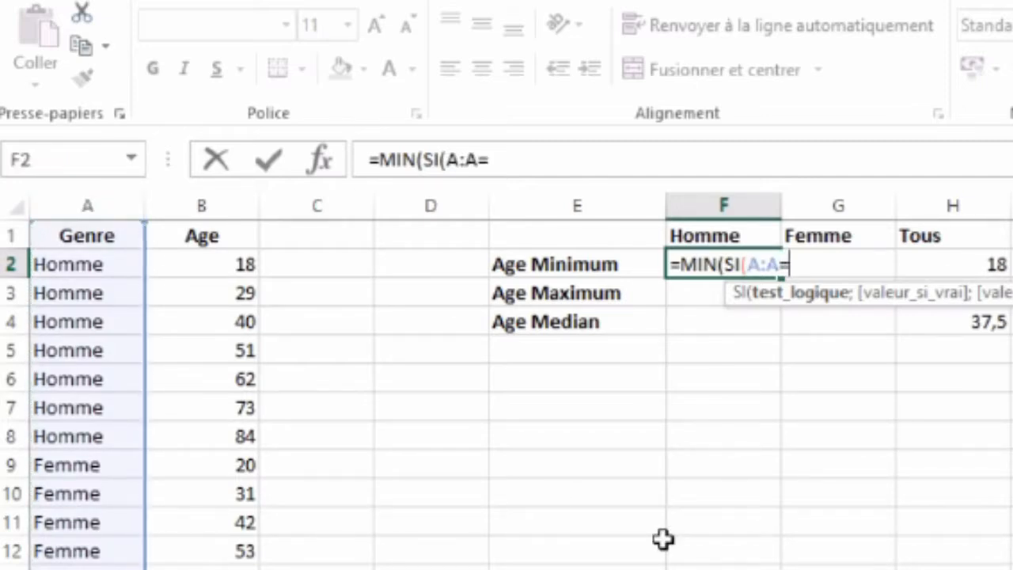
{"action": "left_click", "coordinate": [713, 232]}
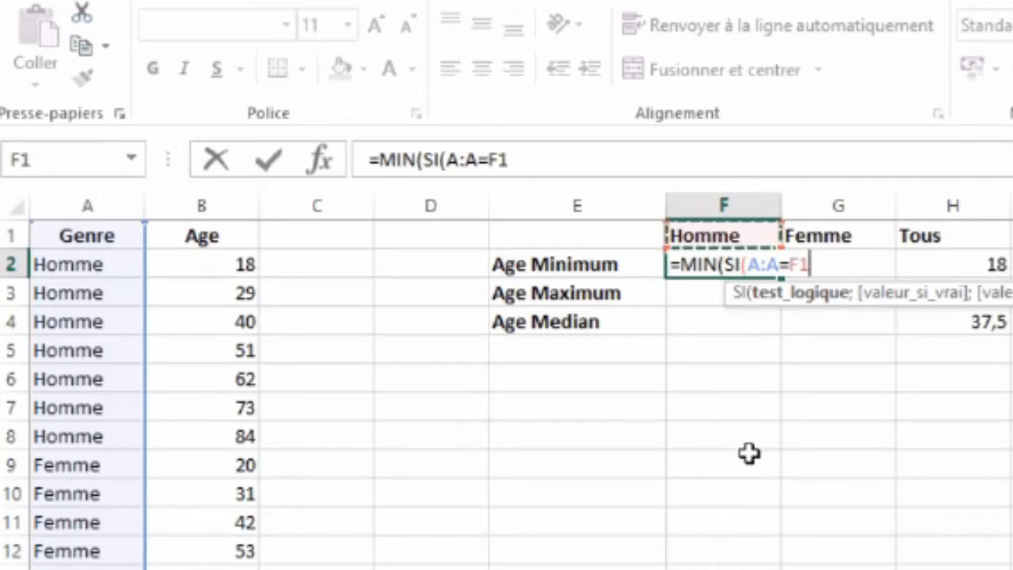
{"action": "type", "text": ";"}
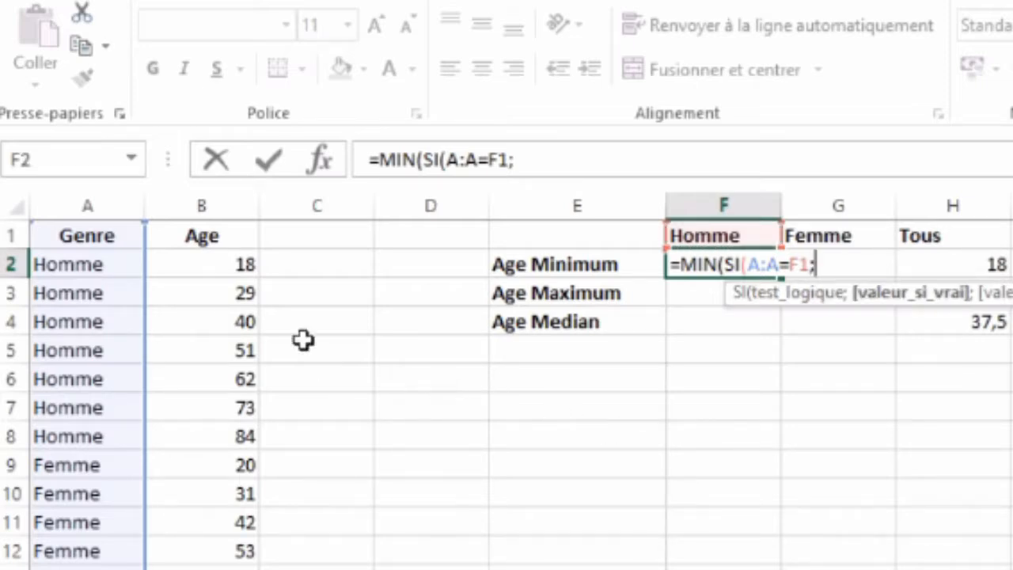
{"action": "left_click", "coordinate": [224, 209]}
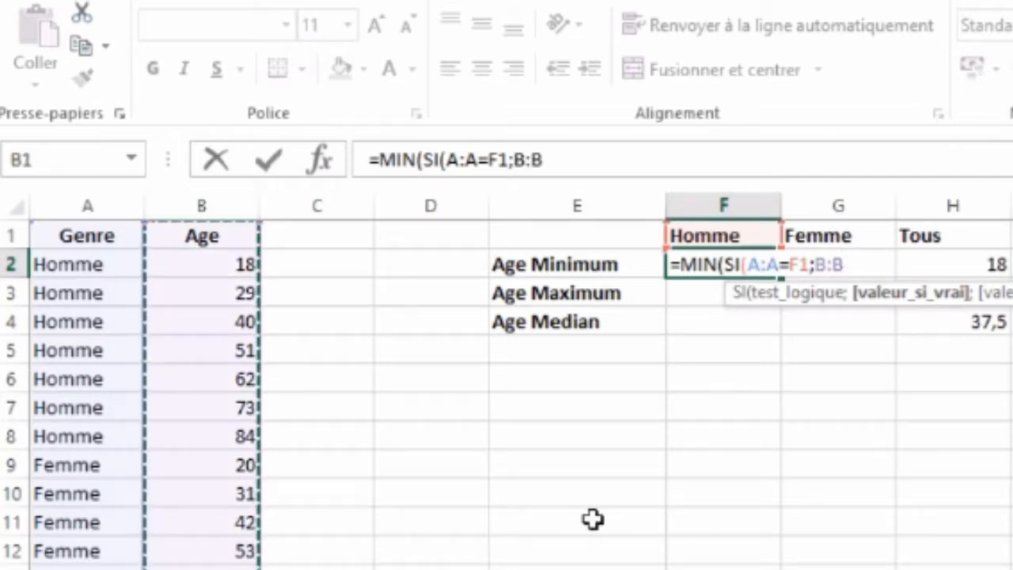
{"action": "type", "text": "))"}
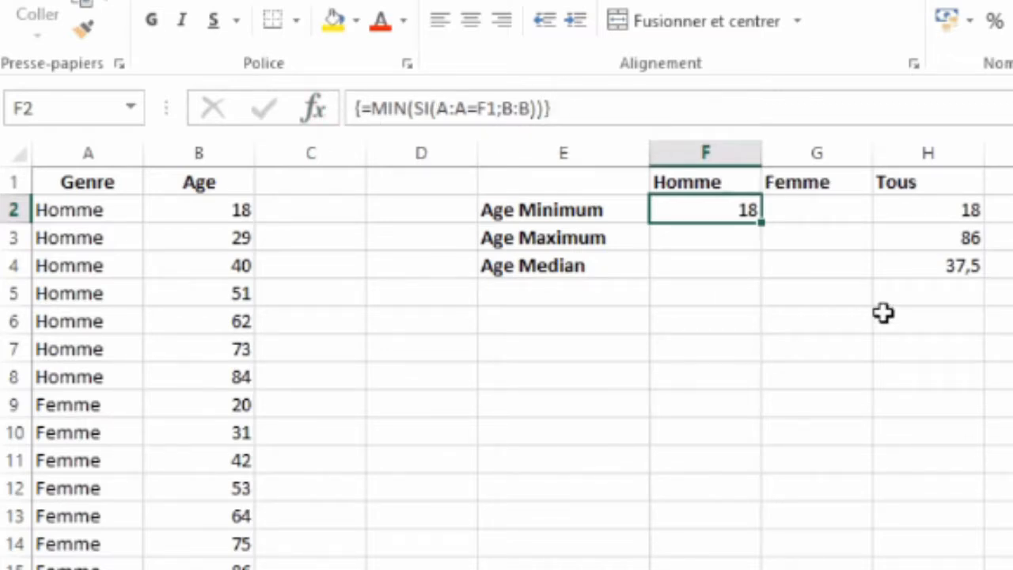
Enter =MIN(SI(A:A=G1;B:B)) in G2 as an array formula for the minimum age of Femme.
{"action": "left_click", "coordinate": [838, 215]}
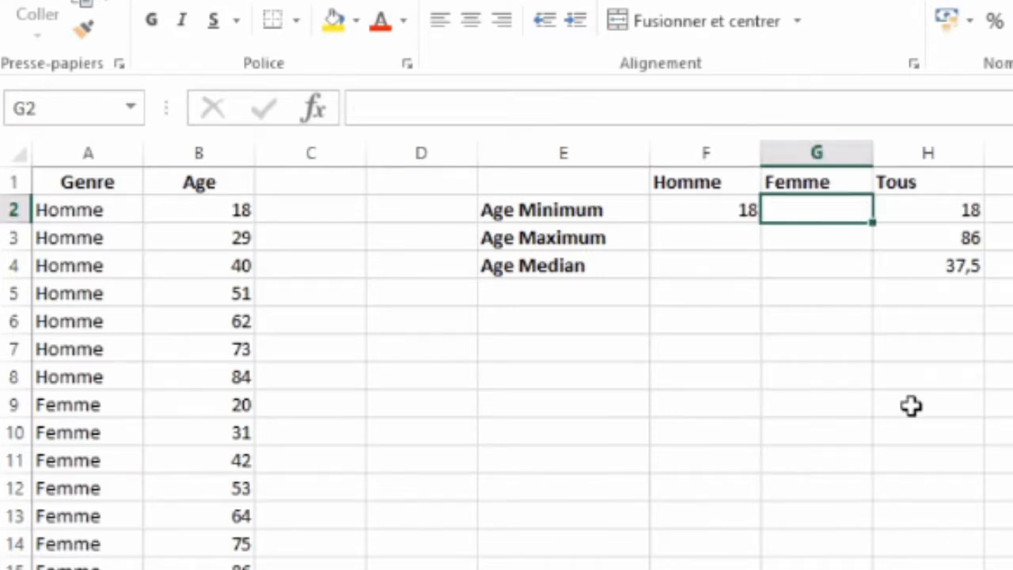
{"action": "type", "text": "="}
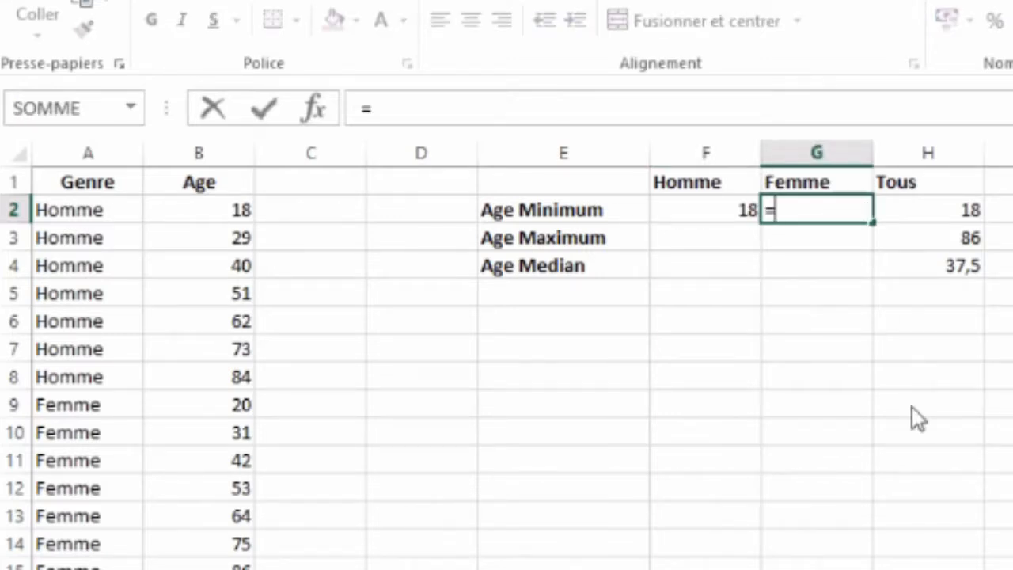
{"action": "type", "text": "MIN("}
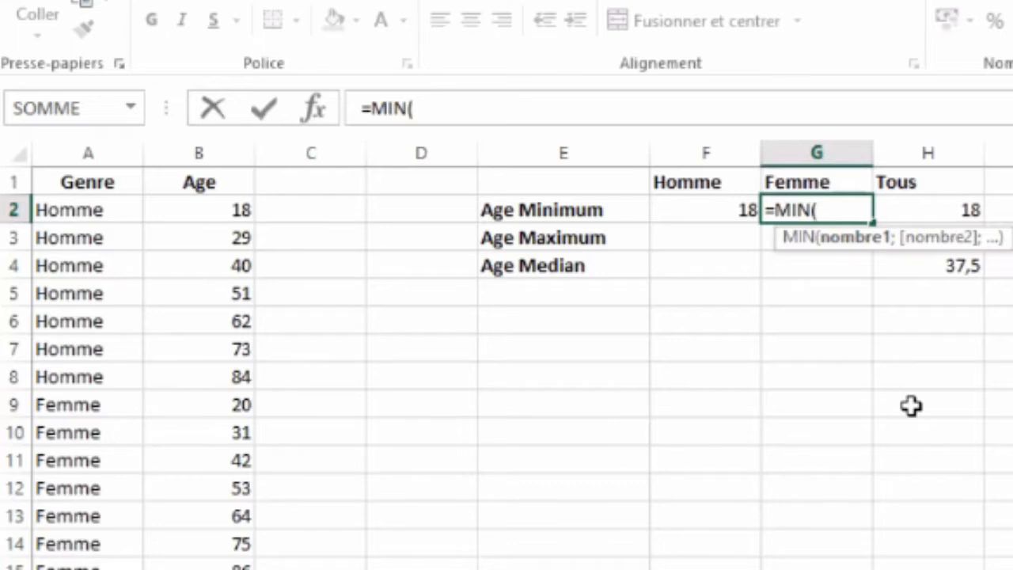
{"action": "type", "text": "SI("}
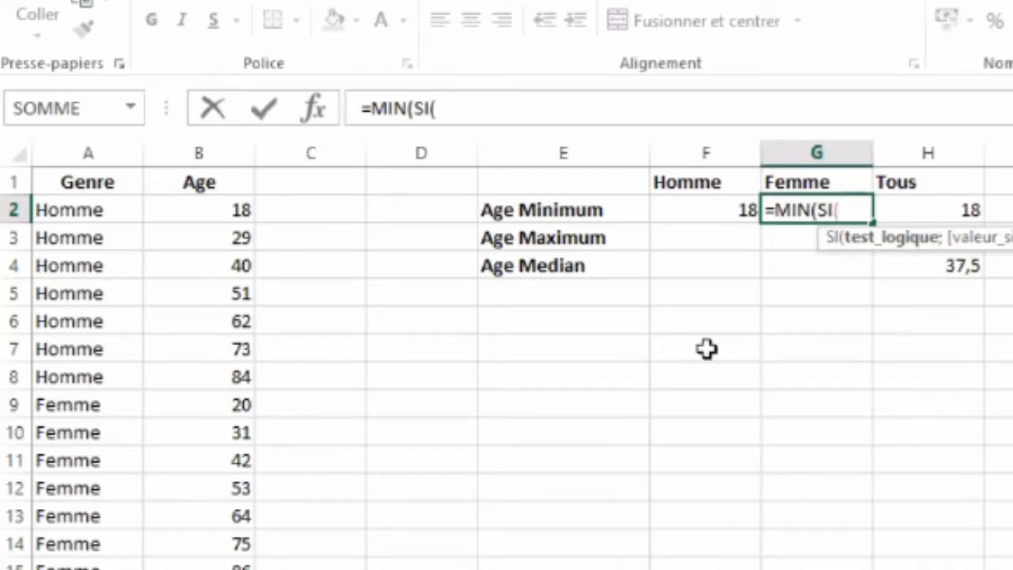
{"action": "left_click", "coordinate": [65, 159]}
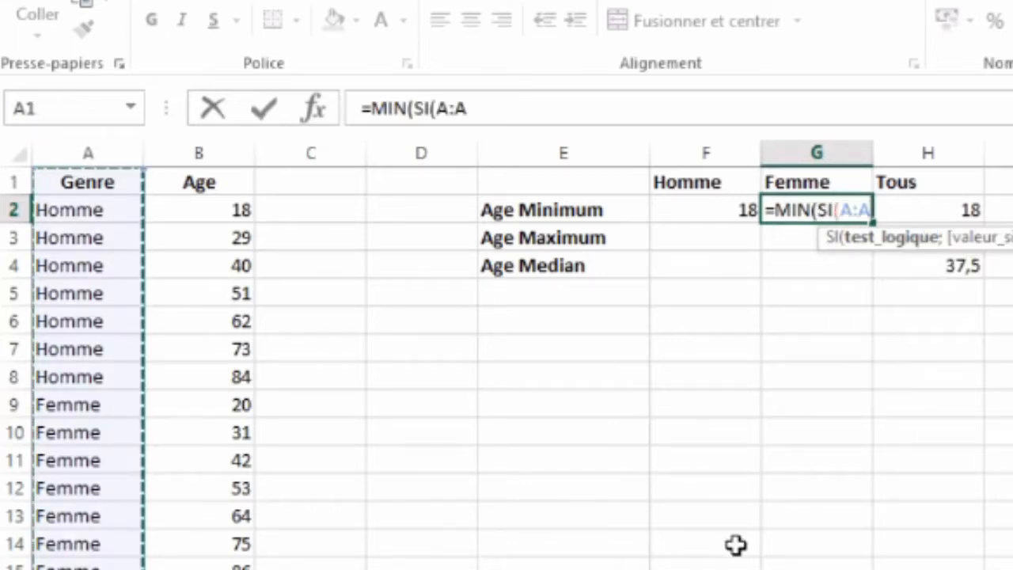
{"action": "type", "text": "="}
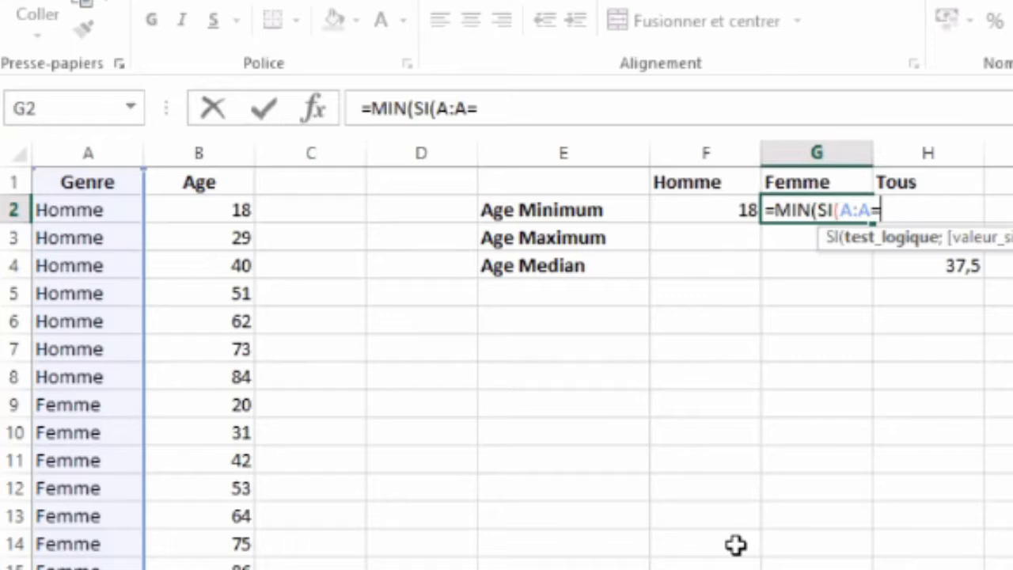
{"action": "left_click", "coordinate": [795, 180]}
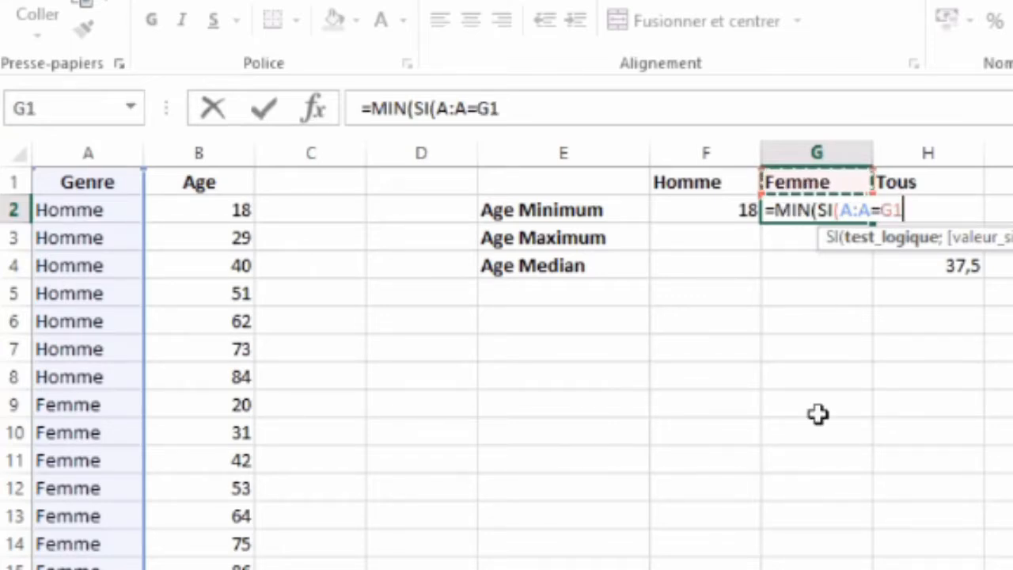
{"action": "type", "text": ";"}
{"action": "left_click", "coordinate": [224, 152]}
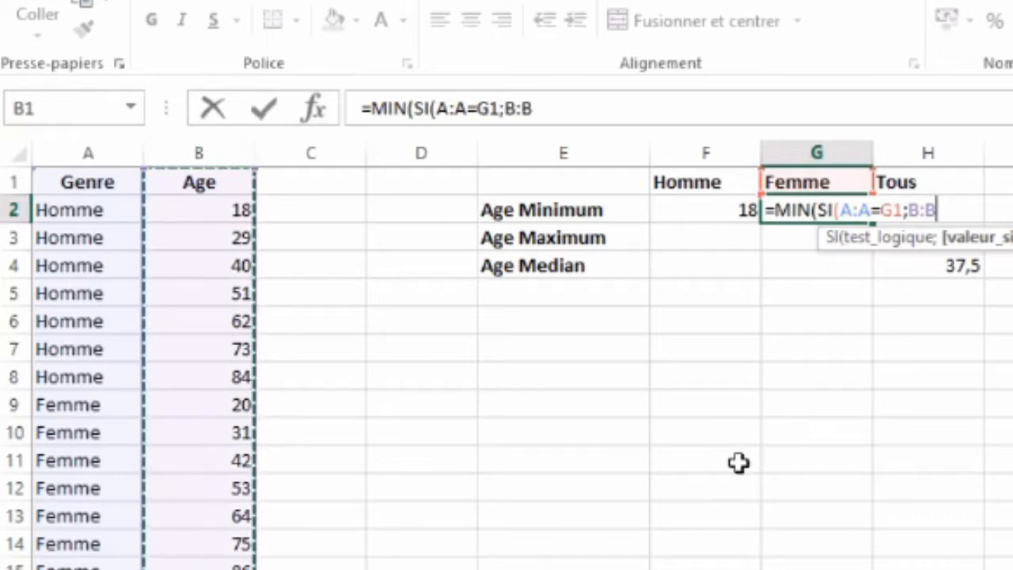
{"action": "type", "text": "))"}
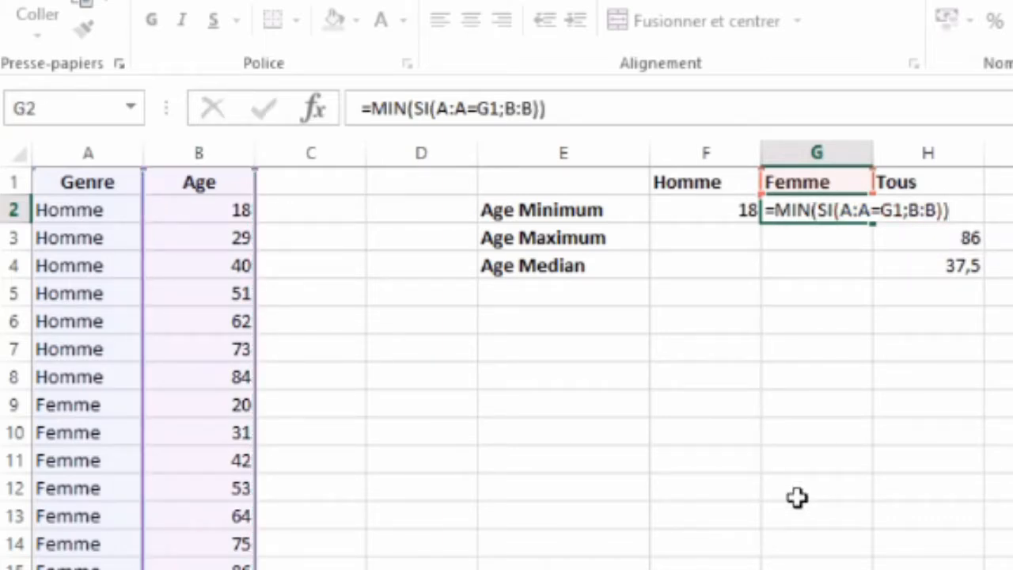
{"action": "key", "text": "ctrl+shift+Return"}
Enter =MAX(SI(A:A=F1;B:B)) in F3 as an array formula for the maximum age of Homme.
{"action": "left_click", "coordinate": [707, 231]}
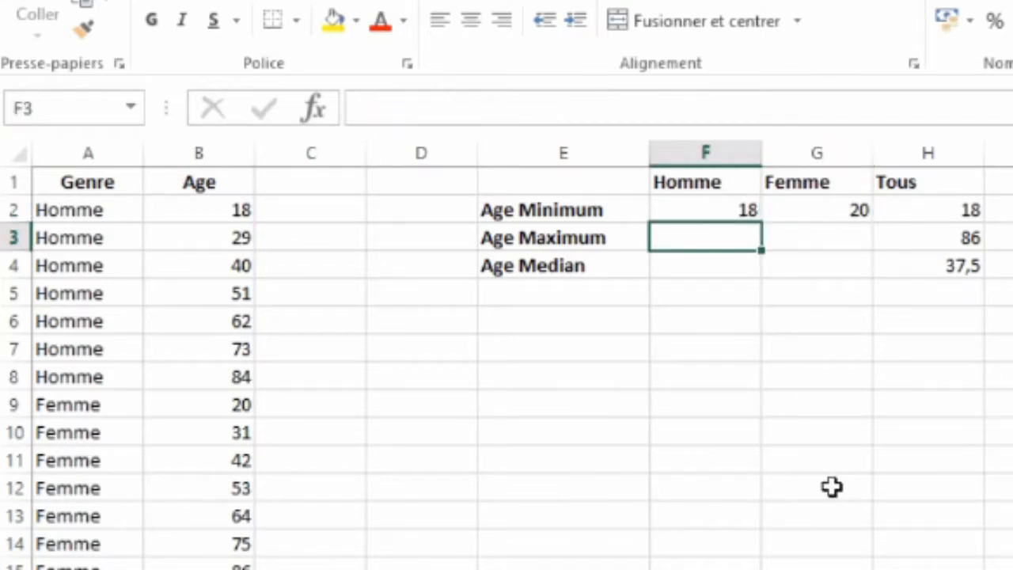
{"action": "type", "text": "=MAX"}
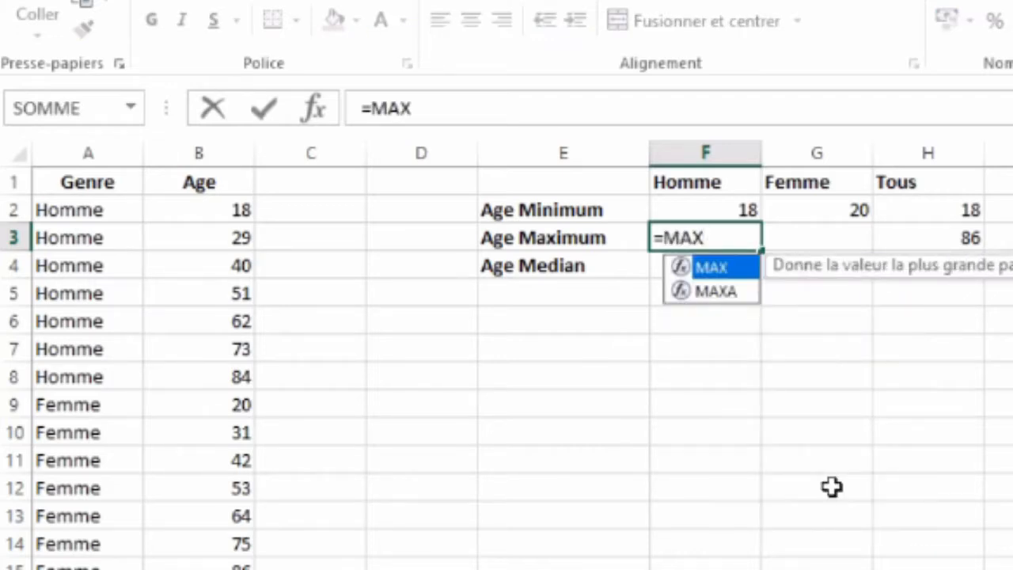
{"action": "type", "text": "(SI("}
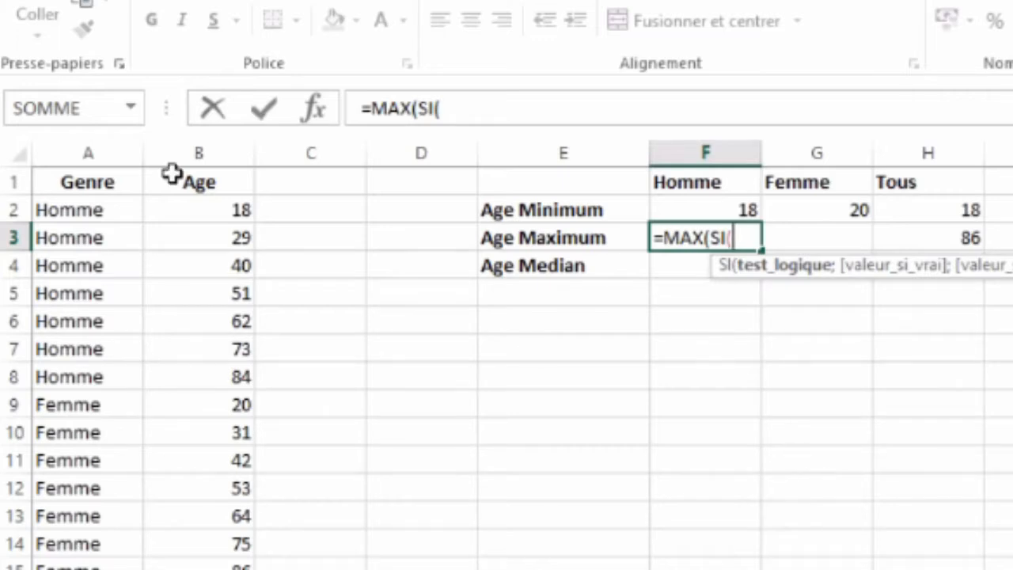
{"action": "left_click", "coordinate": [100, 143]}
{"action": "type", "text": "="}
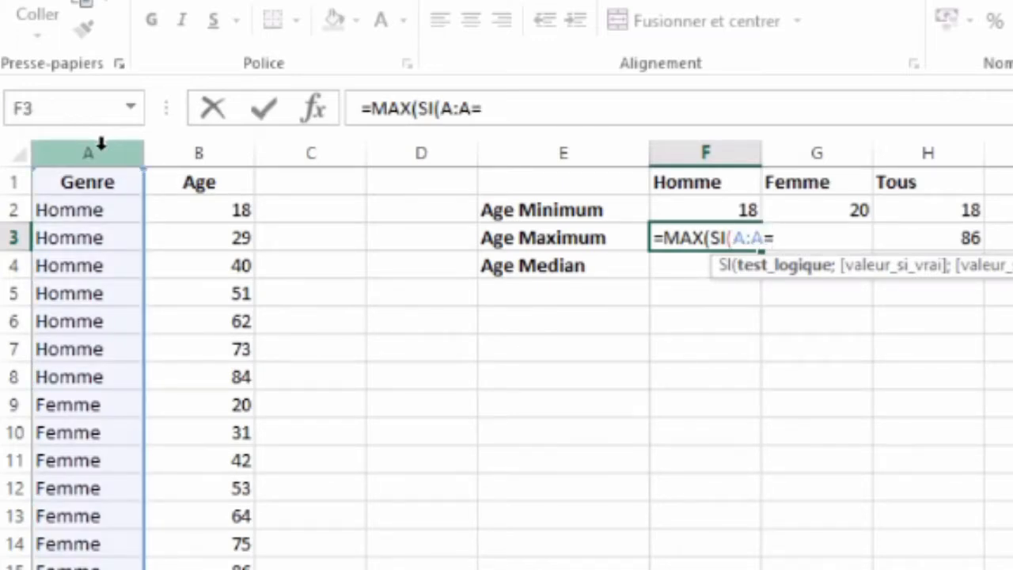
{"action": "left_click", "coordinate": [684, 180]}
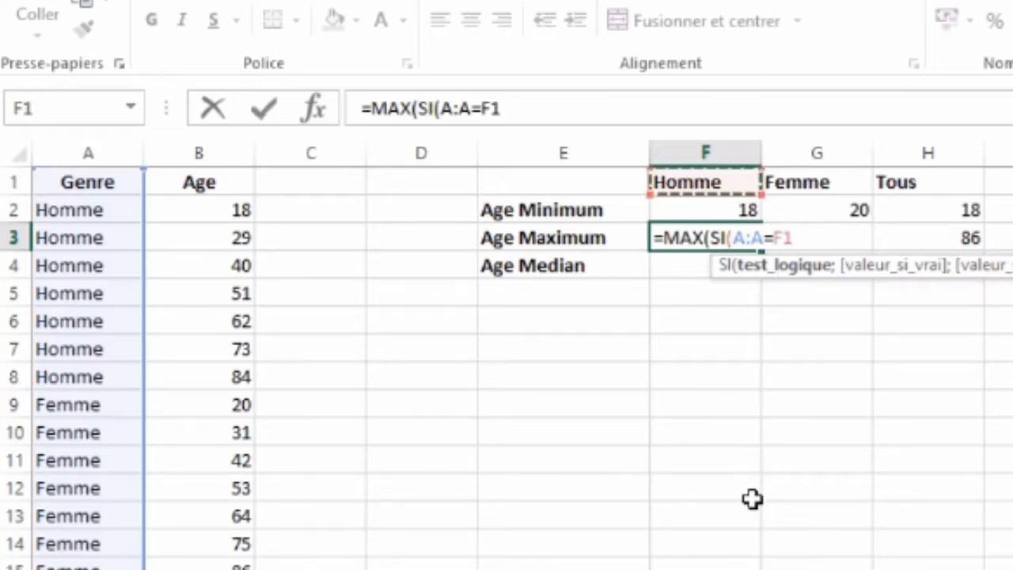
{"action": "type", "text": ";"}
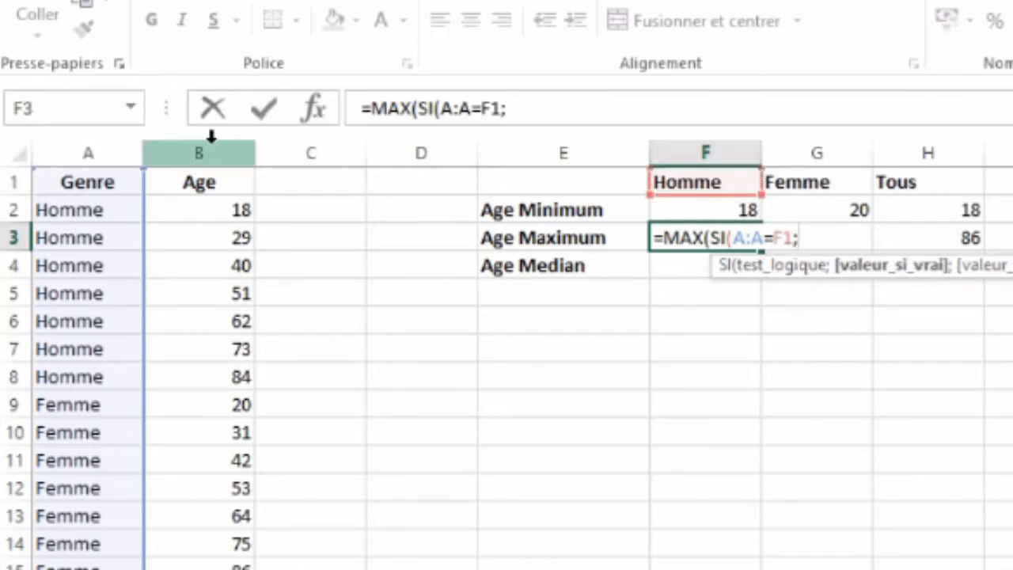
{"action": "left_click", "coordinate": [202, 152]}
{"action": "type", "text": "))"}
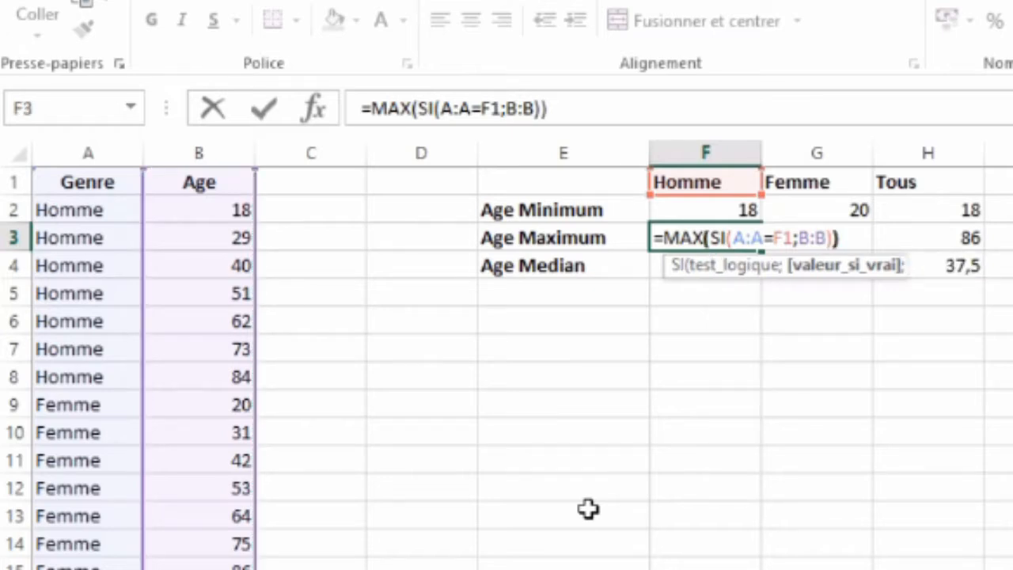
{"action": "key", "text": "ctrl+shift+Return"}
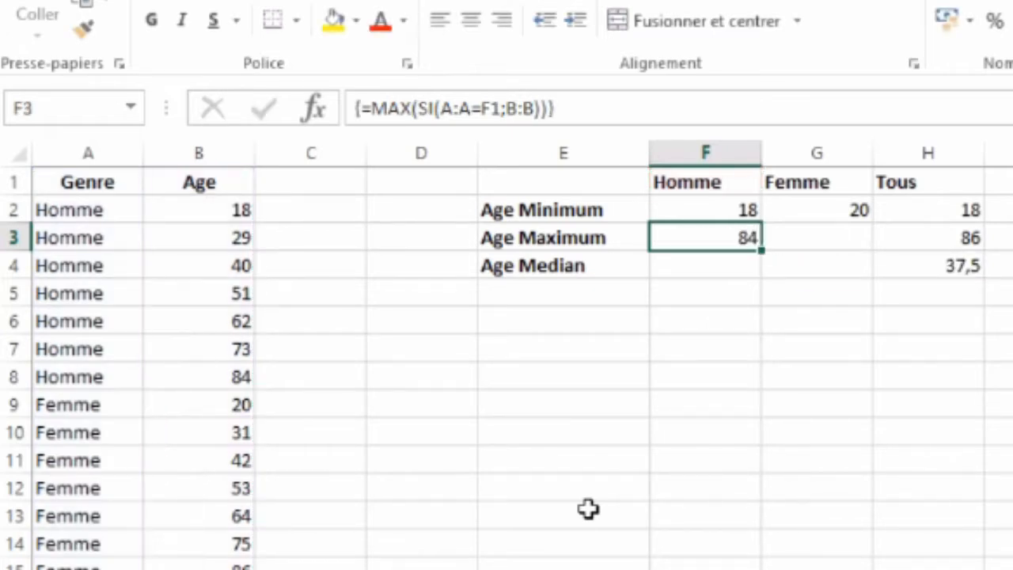
Enter =MAX(SI(A:A=G1;B:B)) in G3 as an array formula for the maximum age of Femme.
{"action": "left_click", "coordinate": [811, 235]}
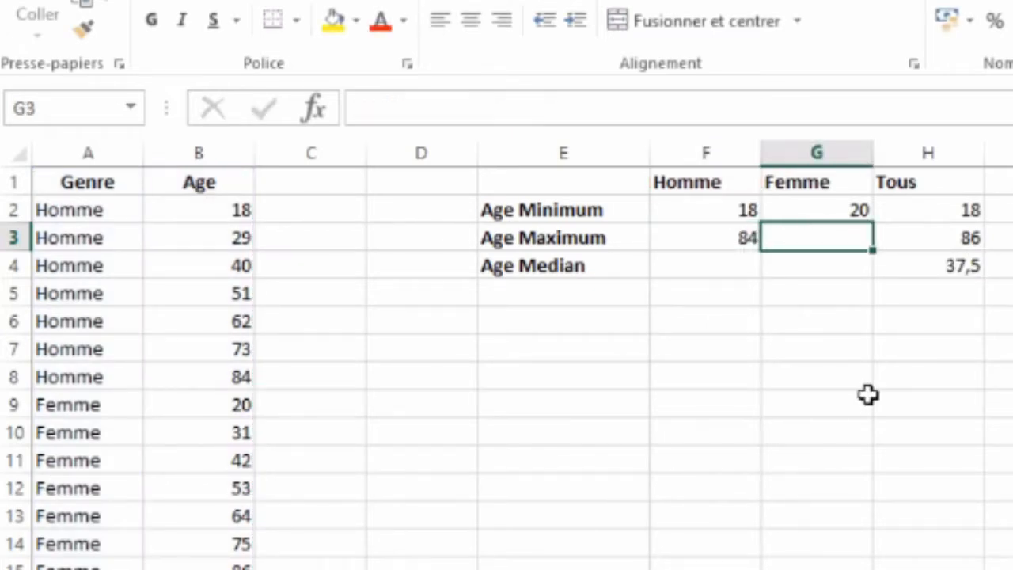
{"action": "type", "text": "="}
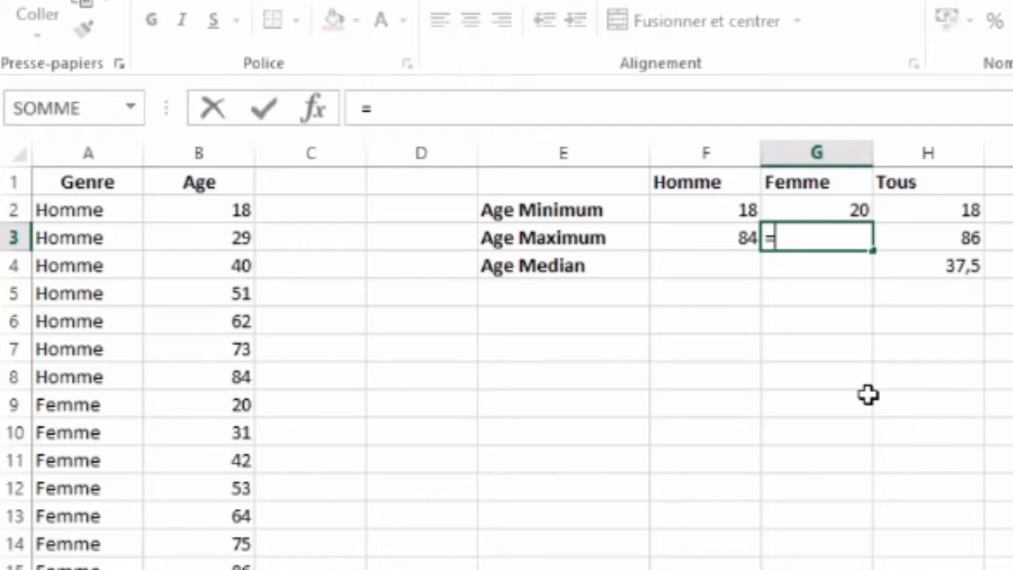
{"action": "type", "text": "MAX("}
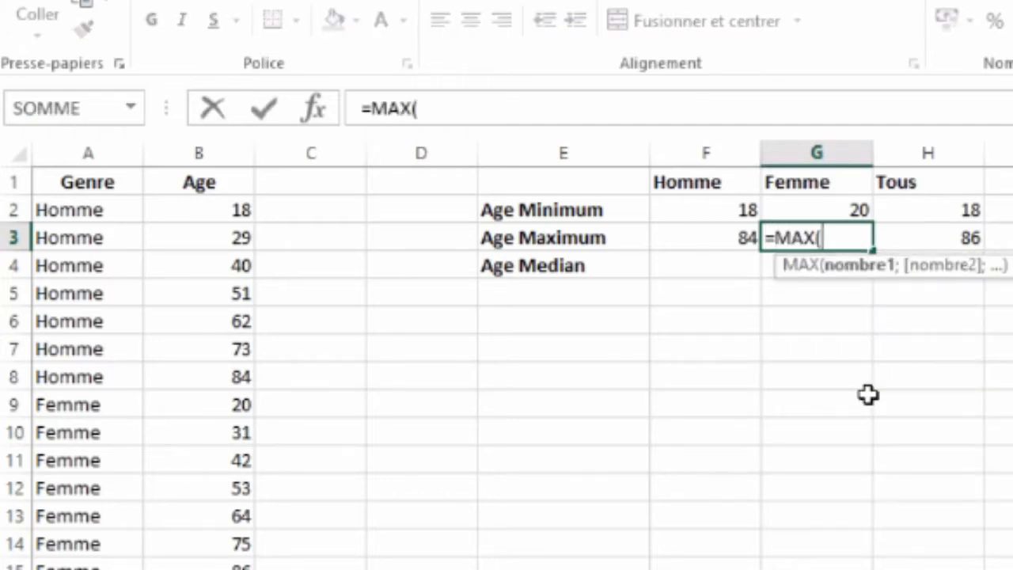
{"action": "type", "text": "SI("}
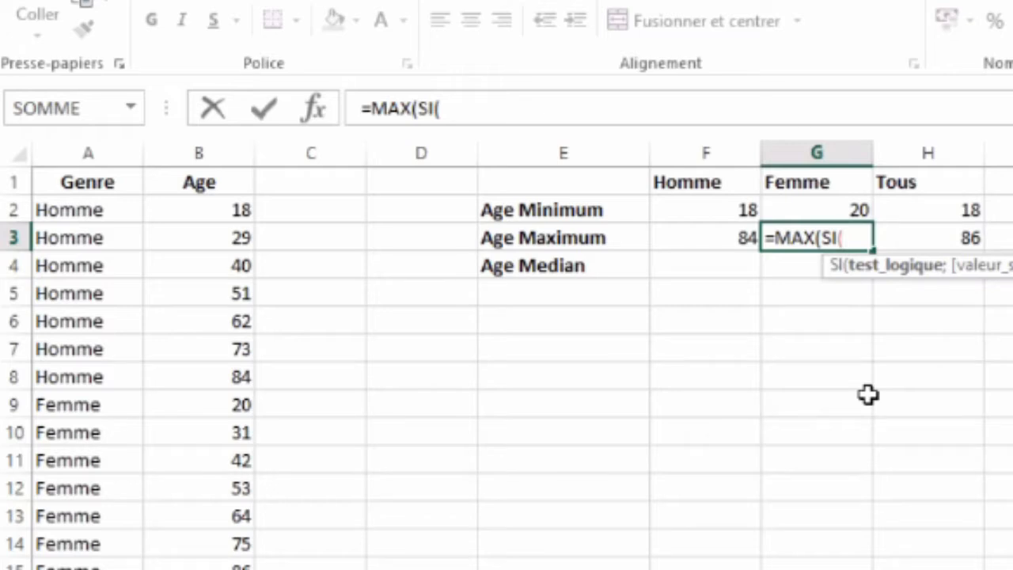
{"action": "left_click", "coordinate": [83, 155]}
{"action": "type", "text": "="}
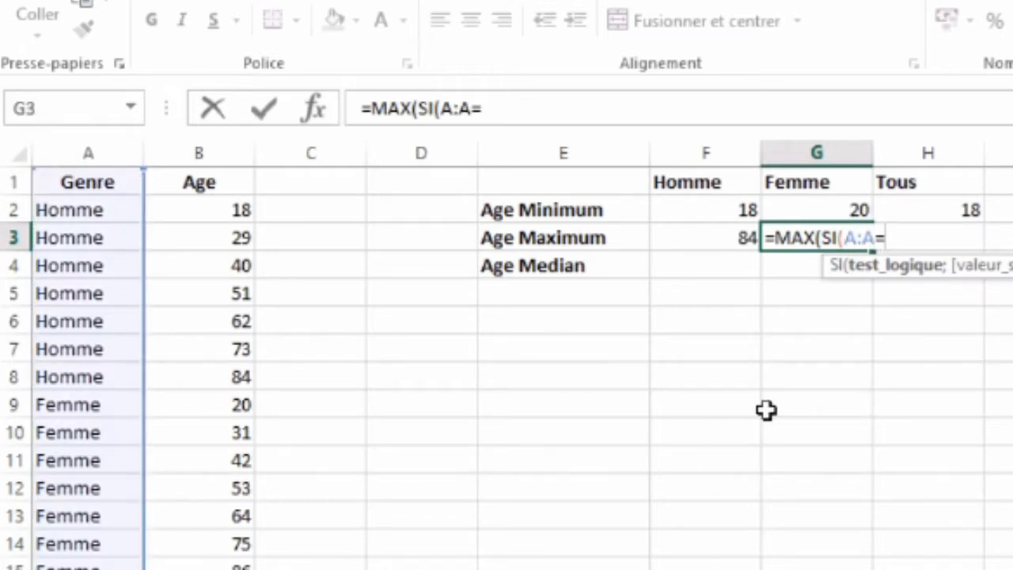
{"action": "left_click", "coordinate": [805, 179]}
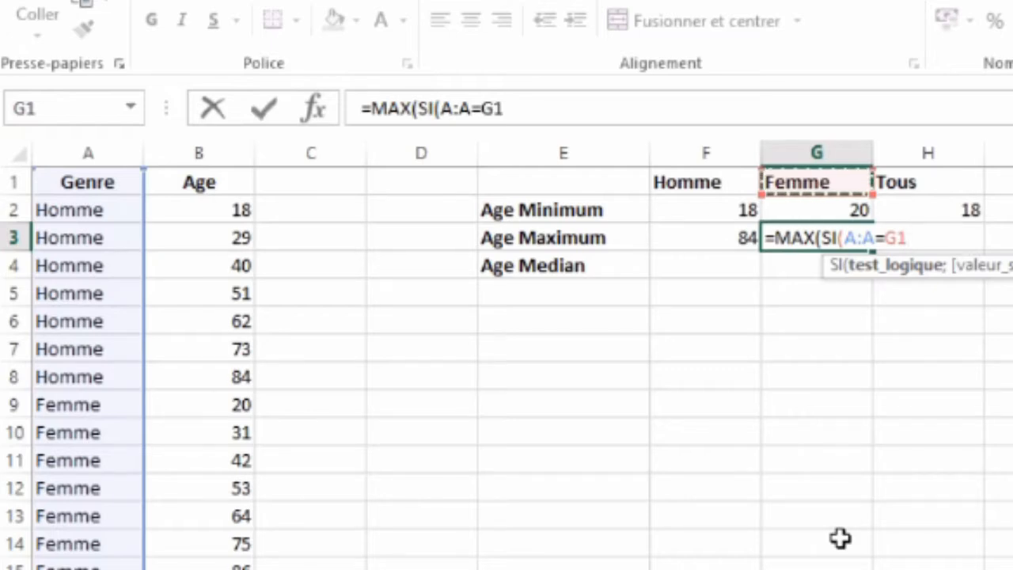
{"action": "type", "text": ";"}
{"action": "left_click", "coordinate": [230, 140]}
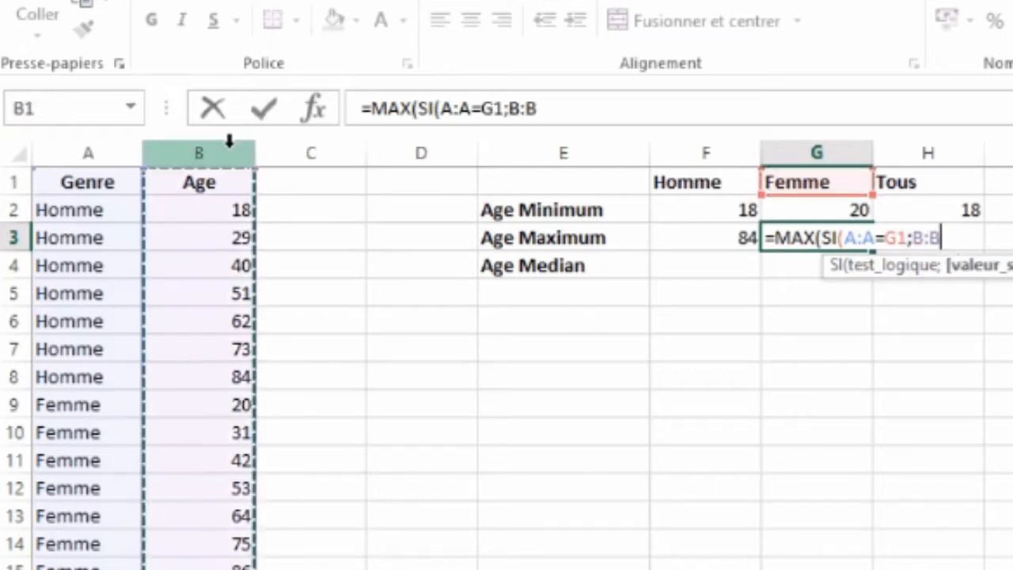
{"action": "type", "text": "))"}
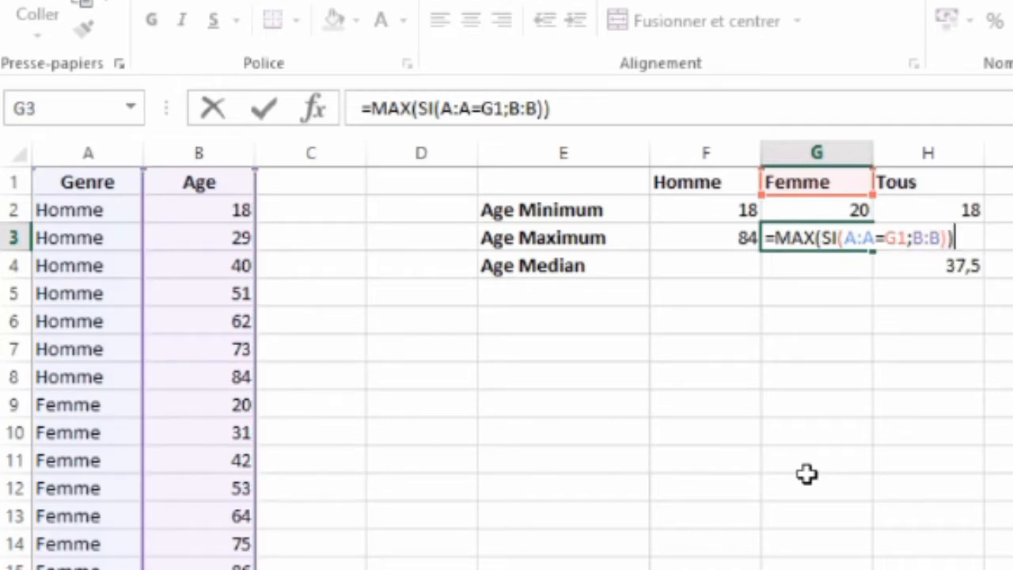
{"action": "key", "text": "ctrl+shift+Return"}
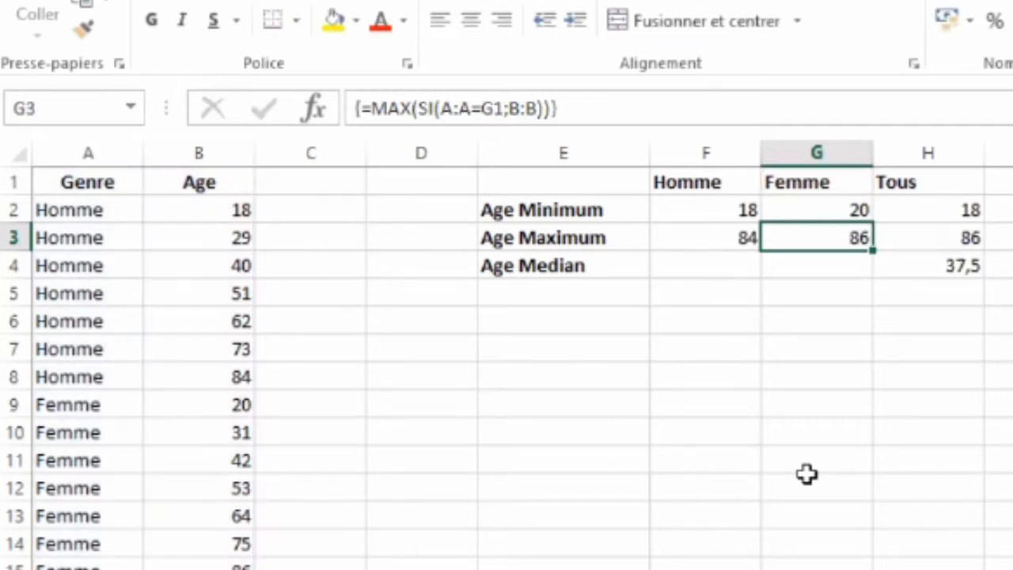
Enter =MEDIANE(SI(A:A=F1;B:B)) in F4 as an array formula for the median age of Homme.
{"action": "left_click", "coordinate": [710, 267]}
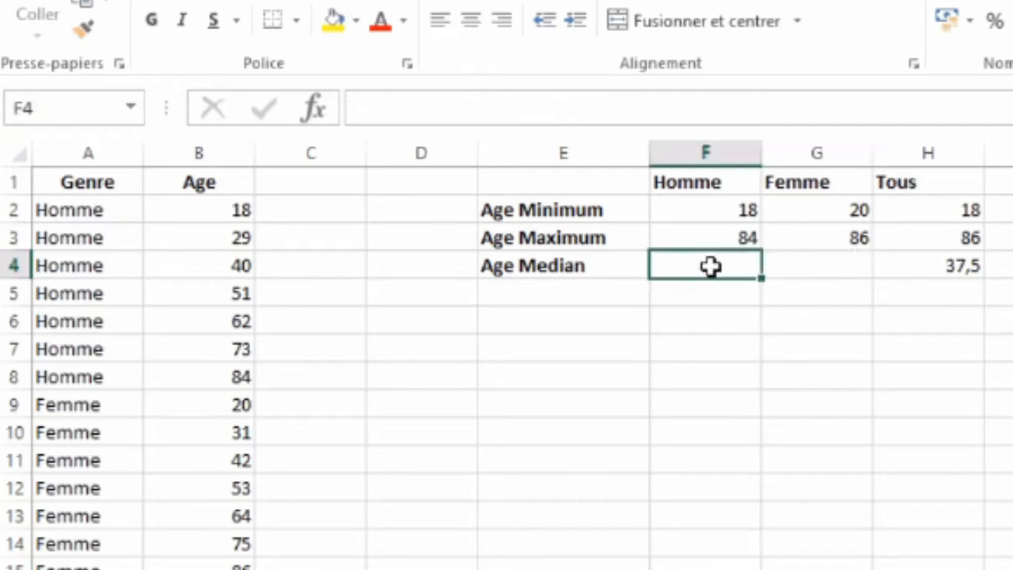
{"action": "type", "text": "="}
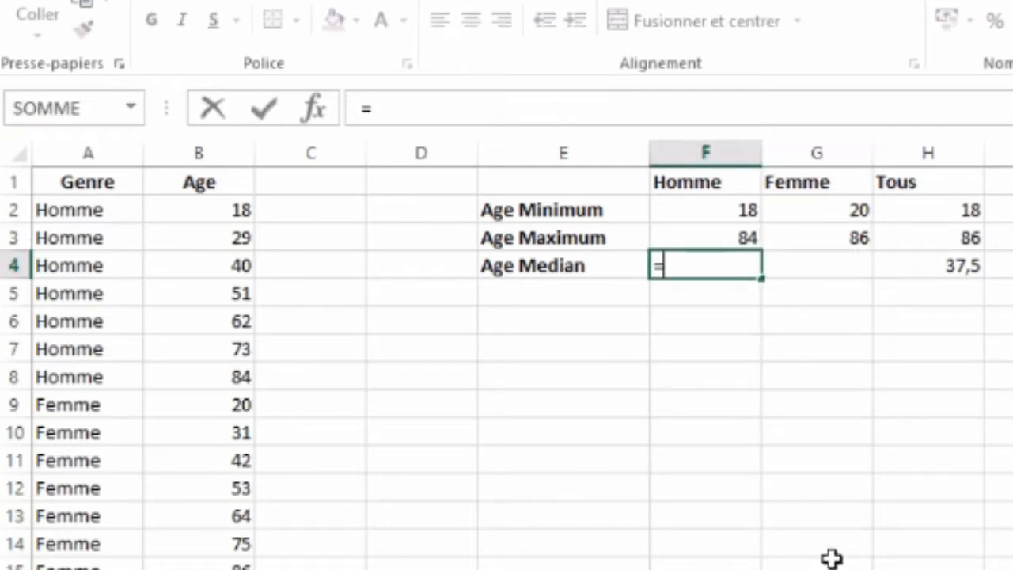
{"action": "type", "text": "MEDI"}
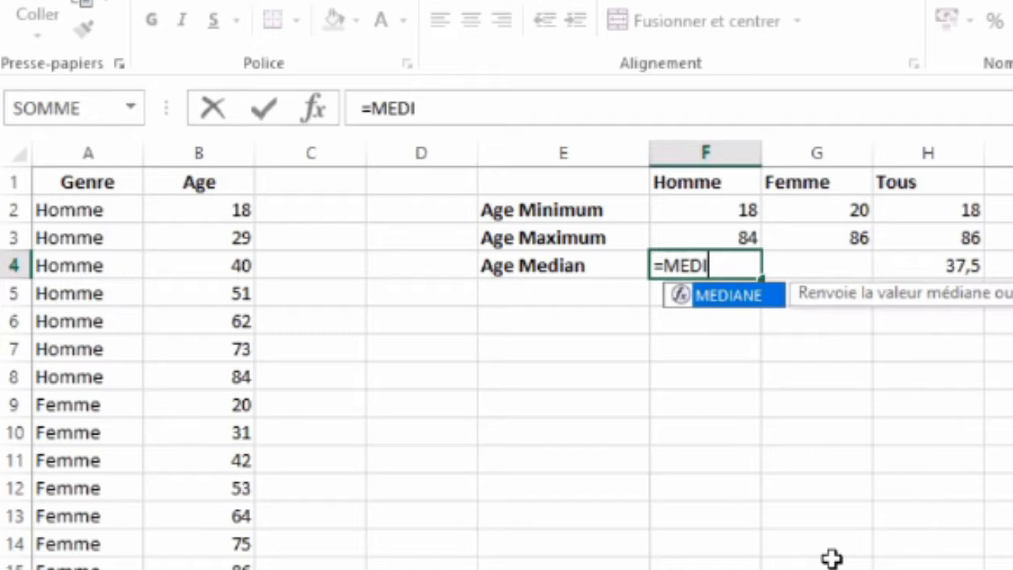
{"action": "double_click", "coordinate": [744, 301]}
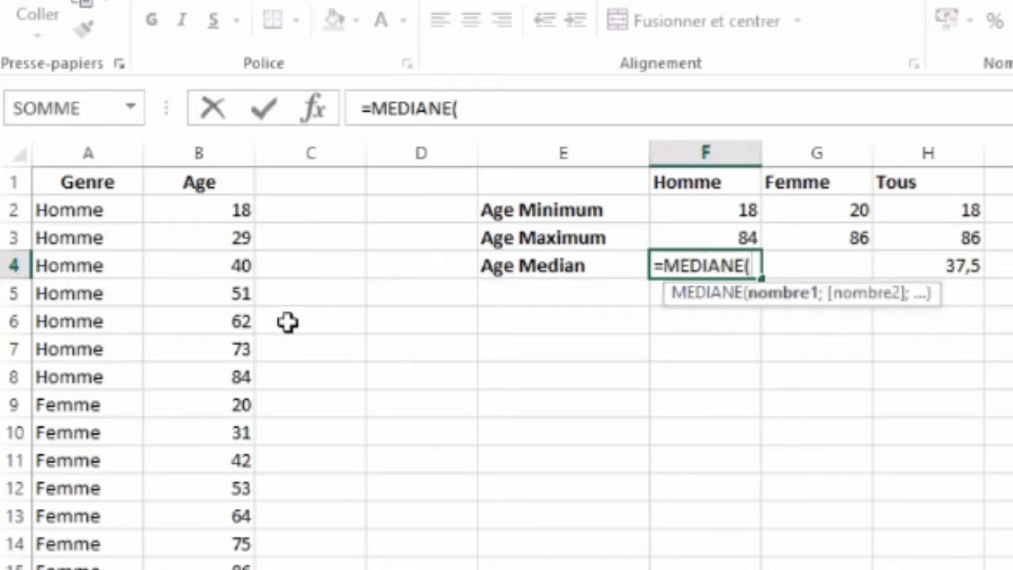
{"action": "type", "text": "SI("}
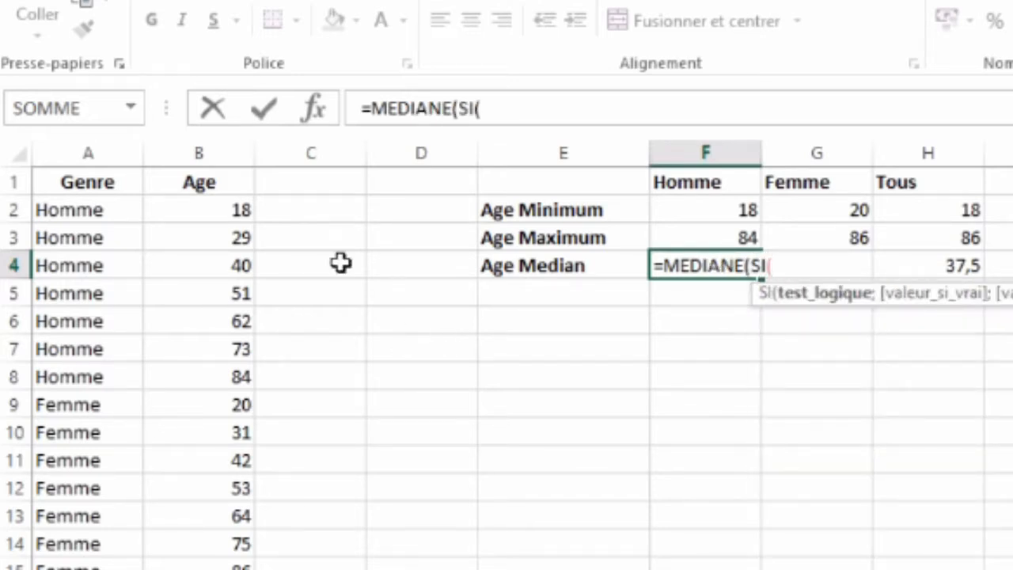
{"action": "left_click", "coordinate": [114, 152]}
{"action": "type", "text": "="}
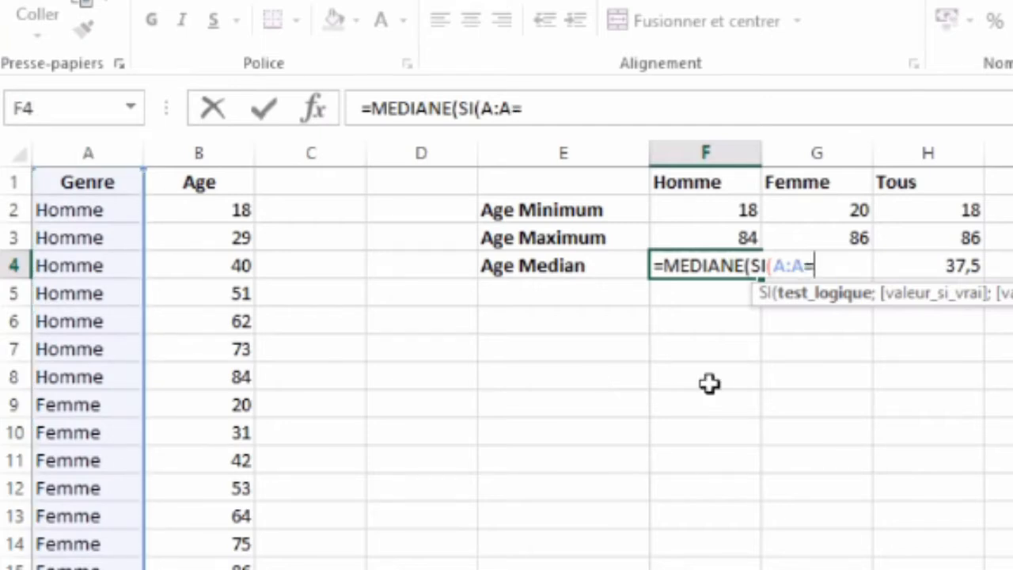
{"action": "left_click", "coordinate": [695, 183]}
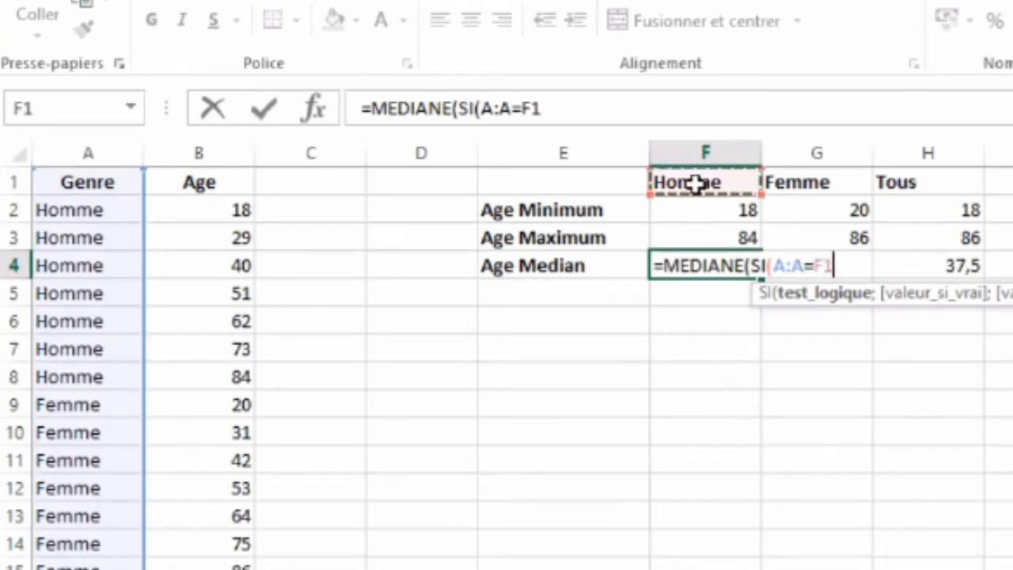
{"action": "type", "text": ";"}
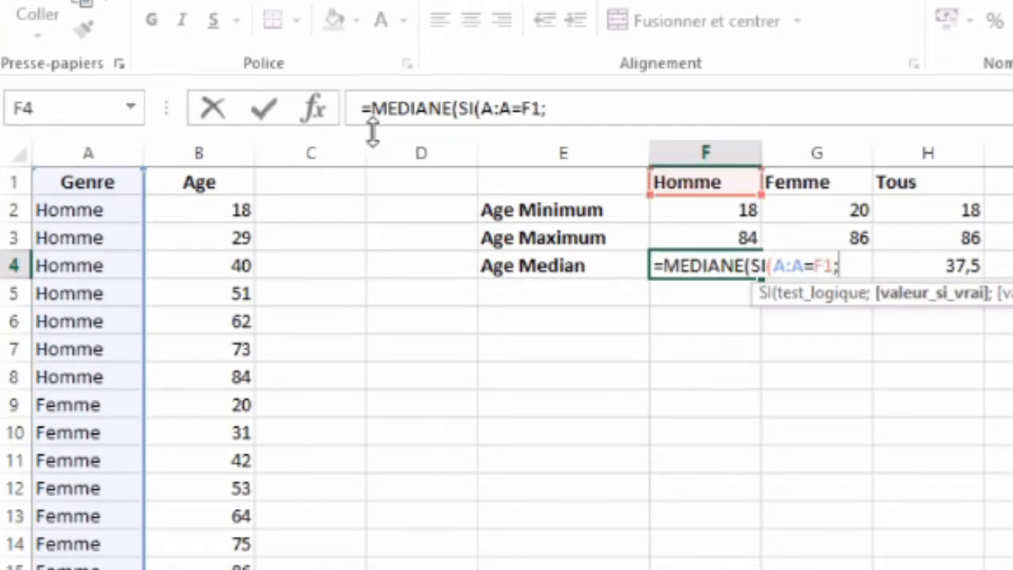
{"action": "left_click", "coordinate": [199, 152]}
{"action": "type", "text": "))"}
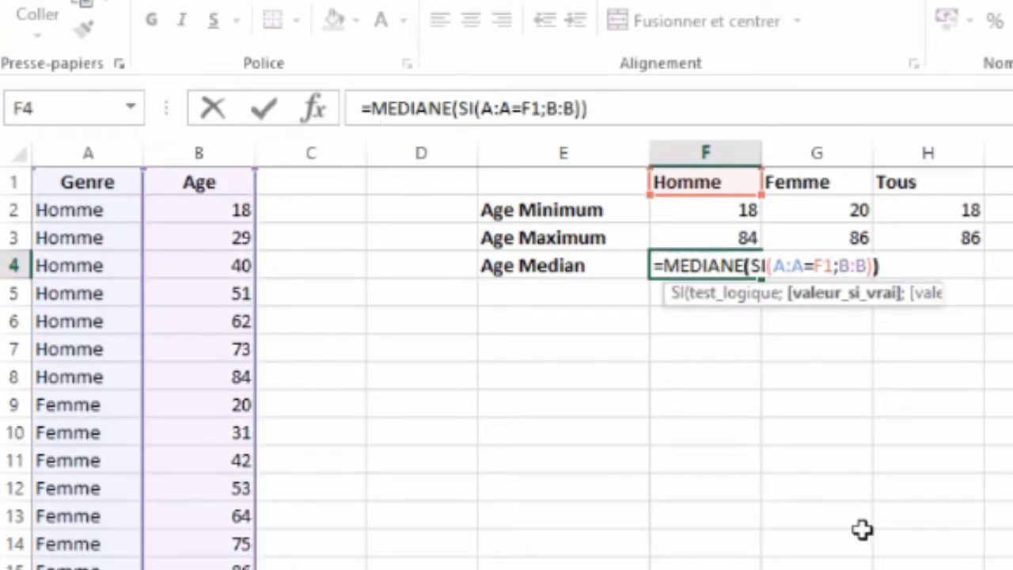
{"action": "key", "text": "ctrl+shift+Return"}
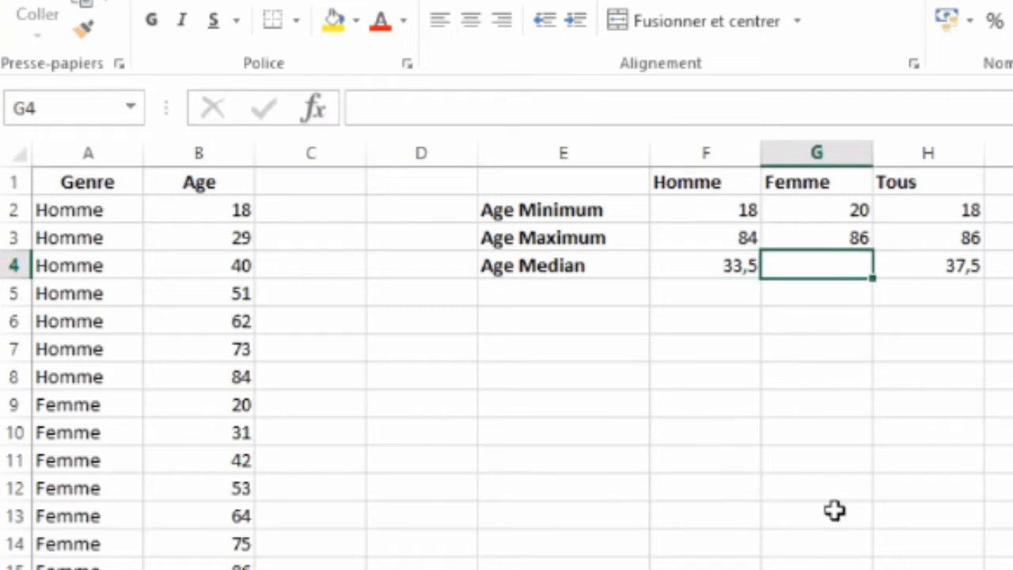
Enter =MEDIANE(SI(A:A=G1;B:B)) in G4 as an array formula for the median age of Femme.
{"action": "type", "text": "=MED"}
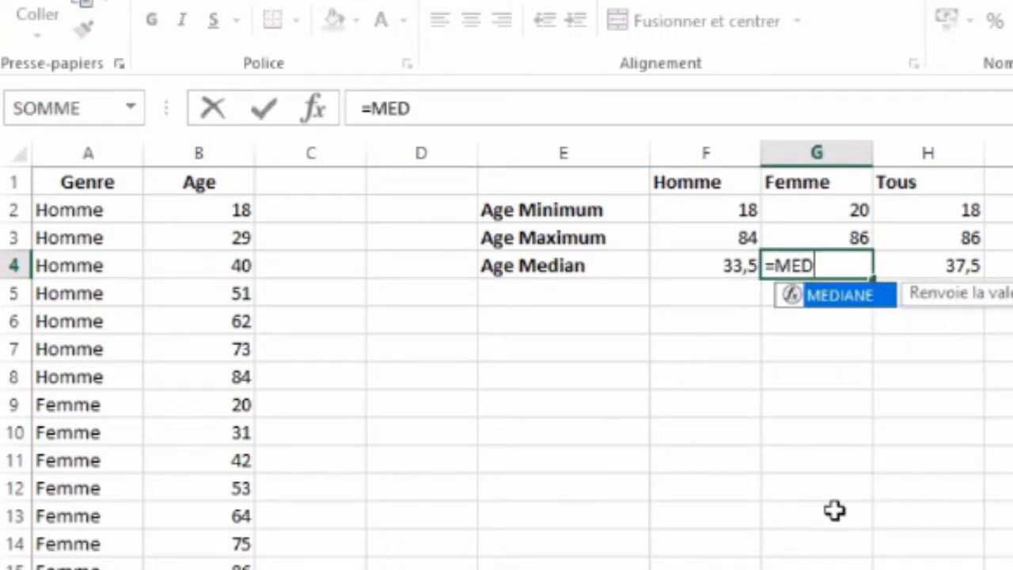
{"action": "double_click", "coordinate": [838, 298]}
{"action": "type", "text": "SI("}
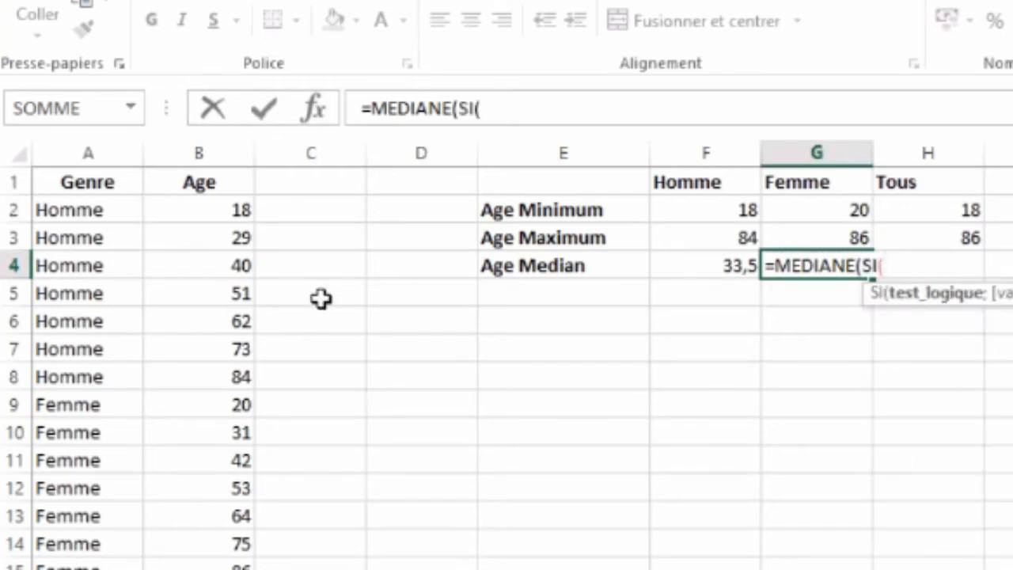
{"action": "left_click", "coordinate": [136, 150]}
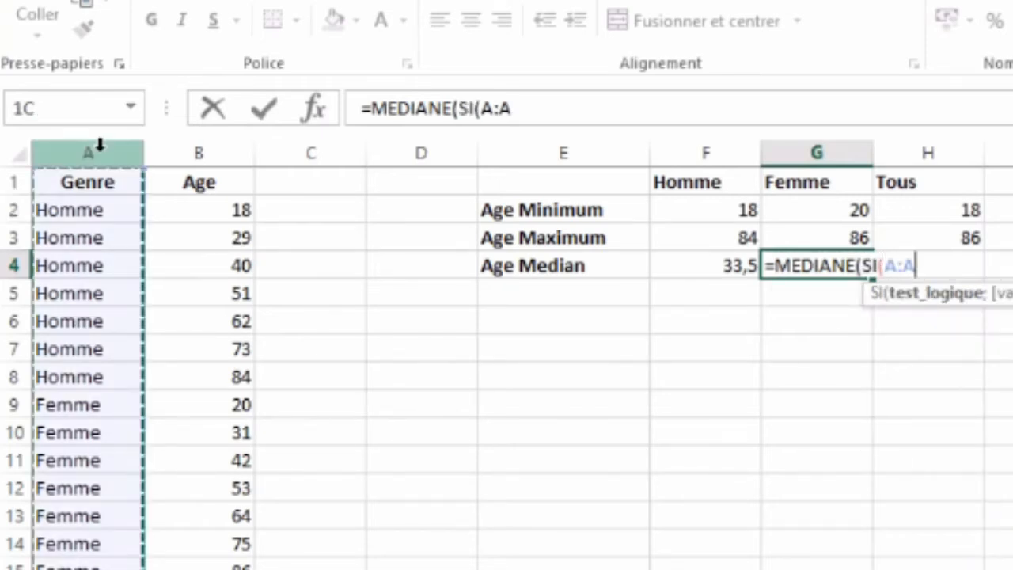
{"action": "type", "text": "="}
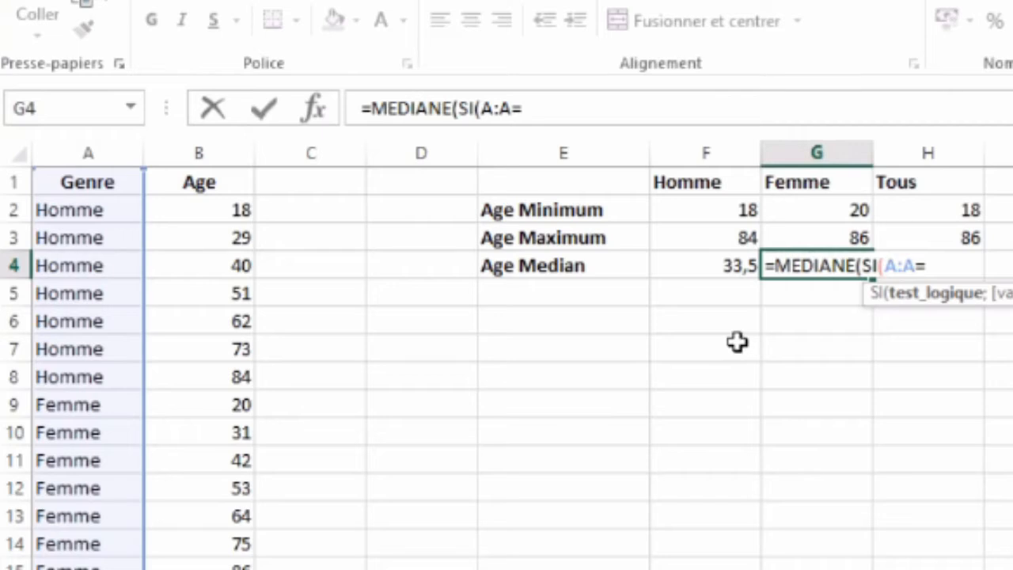
{"action": "left_click", "coordinate": [816, 184]}
{"action": "type", "text": ";"}
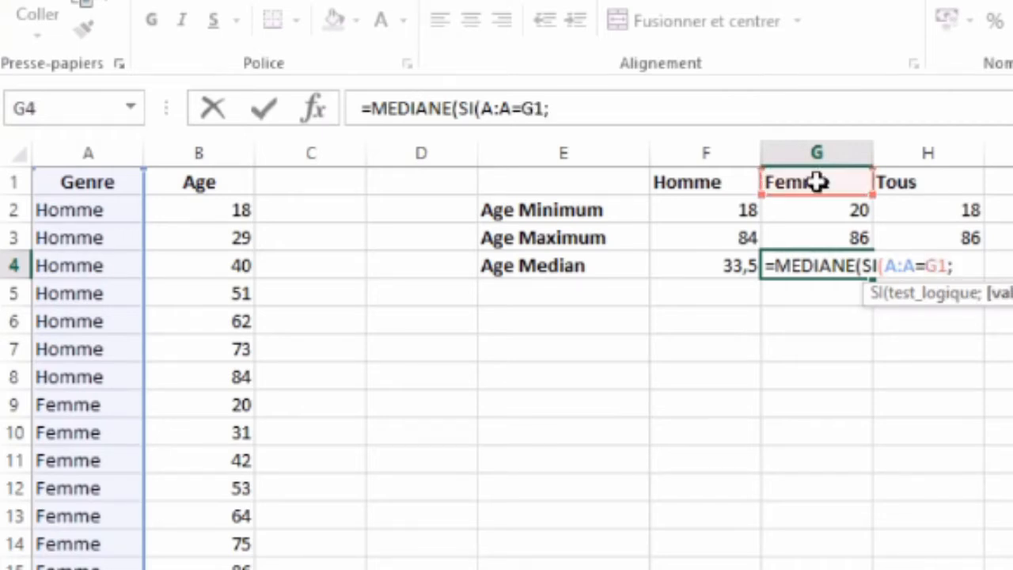
{"action": "left_click", "coordinate": [221, 151]}
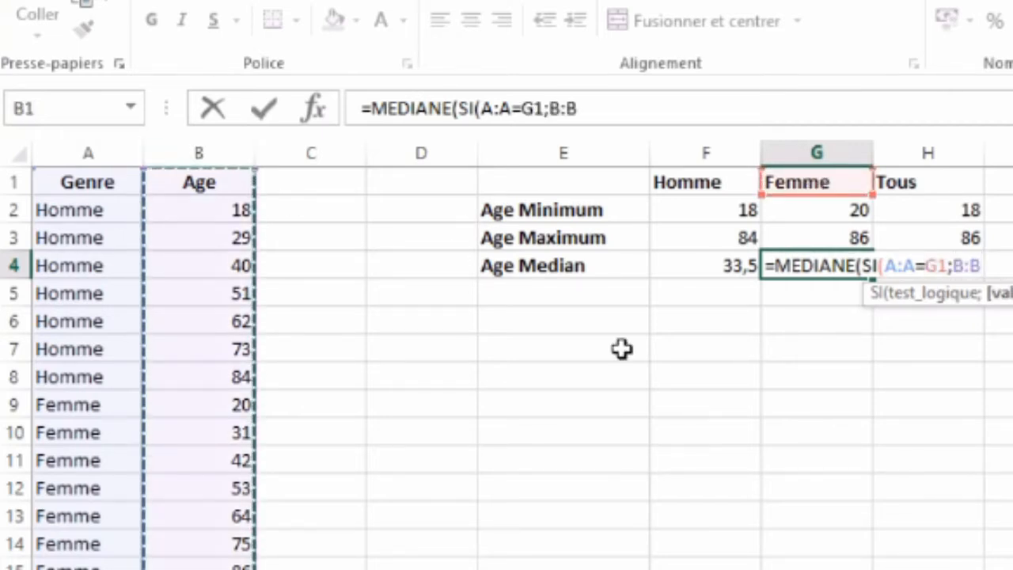
{"action": "type", "text": "))"}
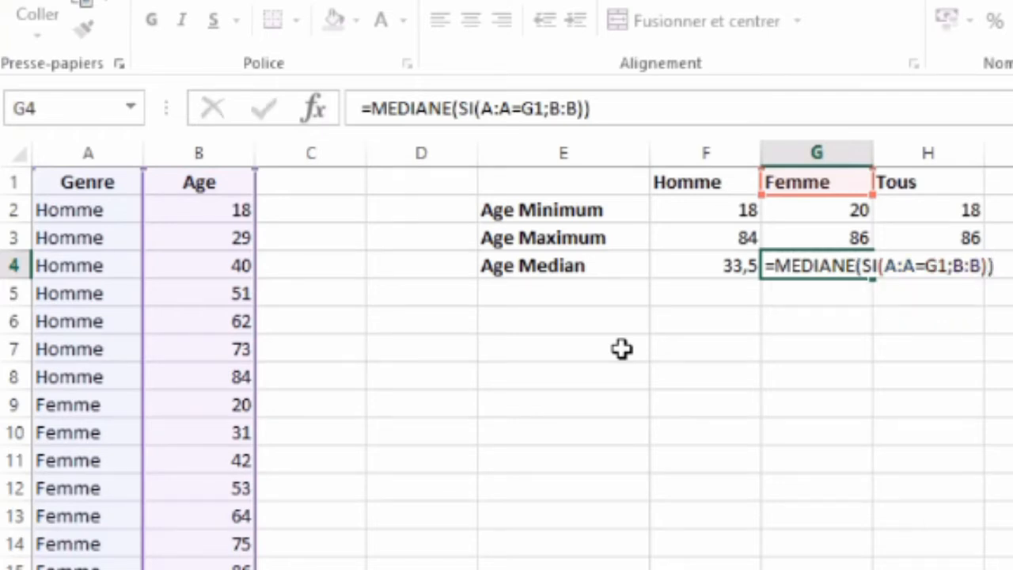
{"action": "key", "text": "ctrl+shift+Return"}
{"action": "left_click", "coordinate": [599, 318]}
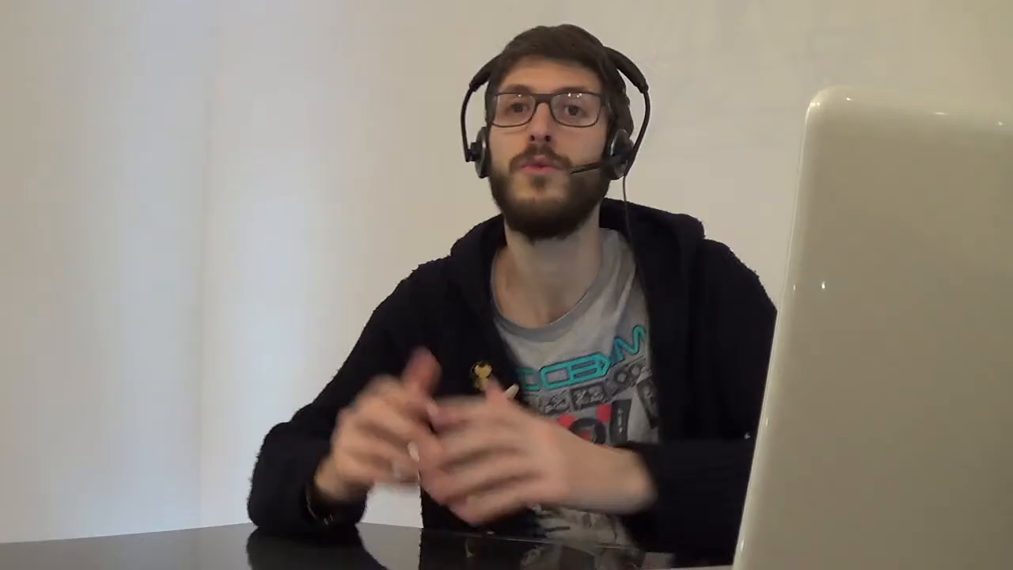